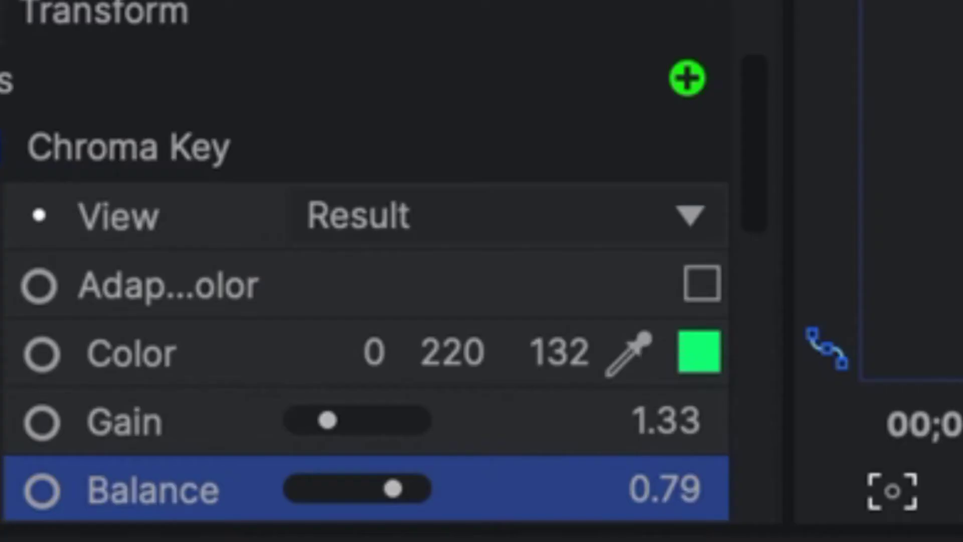
Step: Show the Chroma Key matte view and raise the matte's Clip Background to 0.65
{"action": "left_click", "coordinate": [118, 216]}
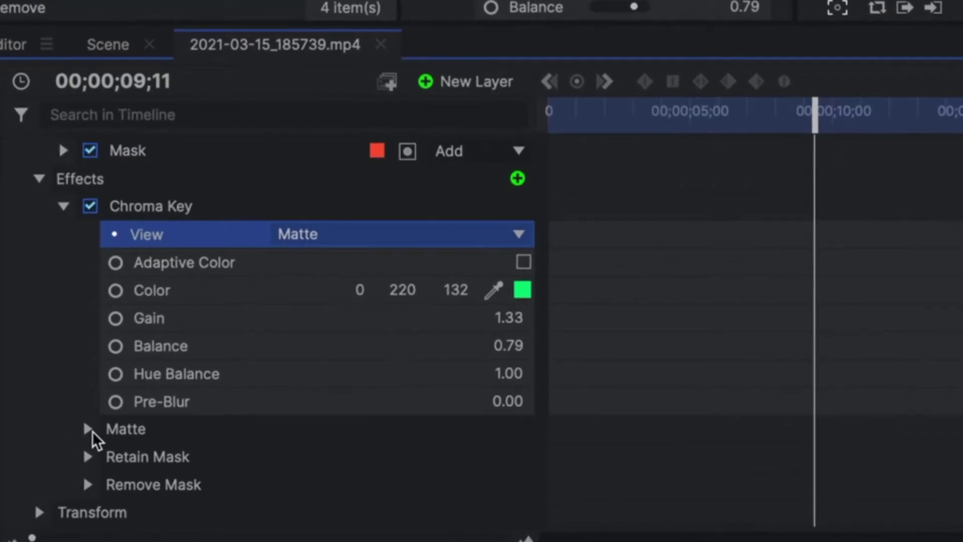
{"action": "left_click", "coordinate": [89, 429]}
{"action": "scroll", "coordinate": [291, 449], "scroll_direction": "down", "scroll_amount": 3}
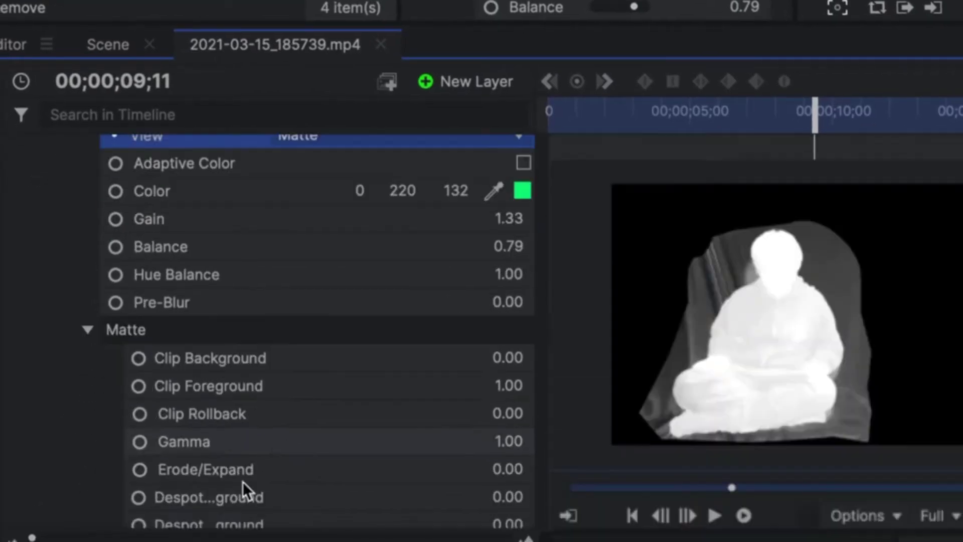
{"action": "scroll", "coordinate": [242, 481], "scroll_direction": "down", "scroll_amount": 2}
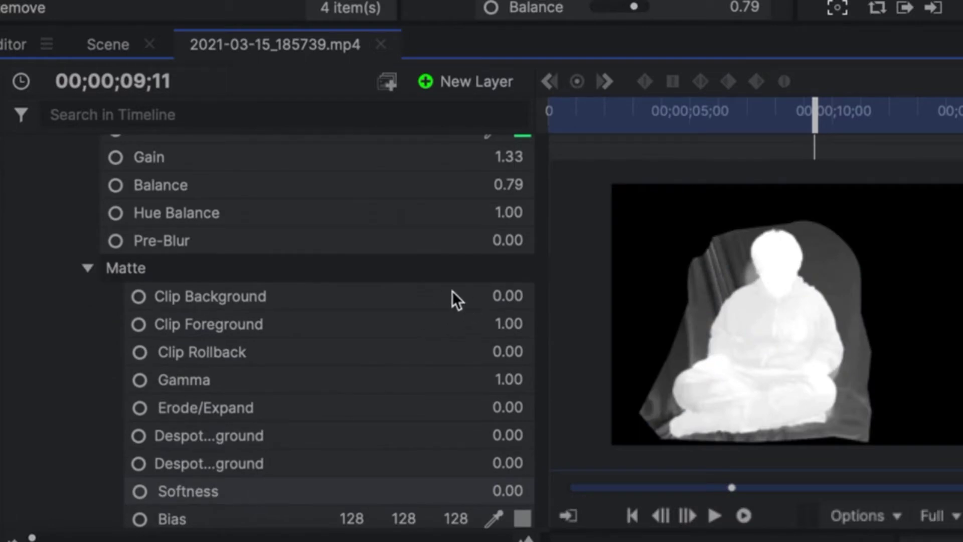
{"action": "scroll", "coordinate": [452, 290], "scroll_direction": "down", "scroll_amount": 1}
{"action": "left_click_drag", "start_coordinate": [496, 275], "coordinate": [496, 275]}
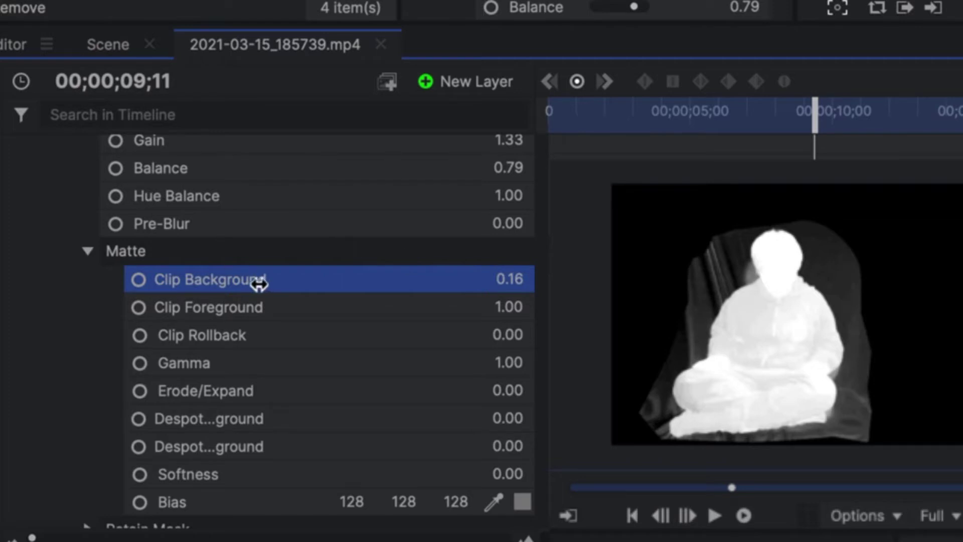
{"action": "left_click_drag", "start_coordinate": [524, 285], "coordinate": [550, 284]}
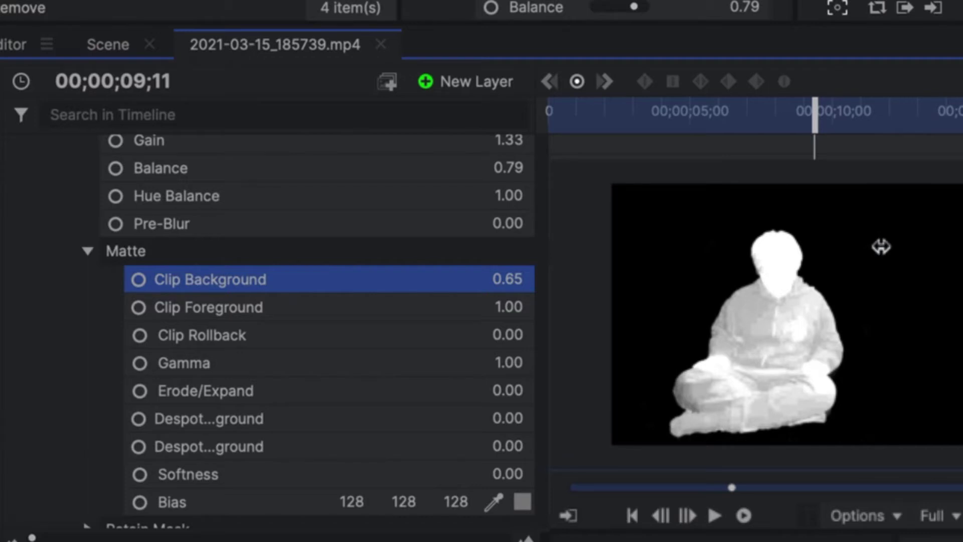
Step: Lower the matte's Clip Foreground to 0.70 and check the silhouette for holes and stray edges
{"action": "scroll", "coordinate": [630, 361], "scroll_direction": "up", "scroll_amount": 1}
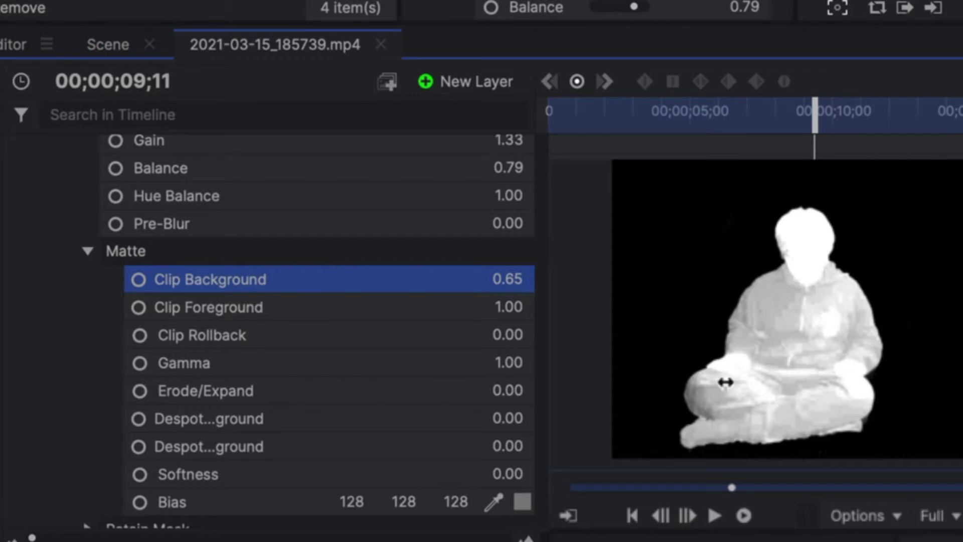
{"action": "left_click_drag", "start_coordinate": [499, 308], "coordinate": [520, 331]}
{"action": "scroll", "coordinate": [799, 398], "scroll_direction": "up", "scroll_amount": 2}
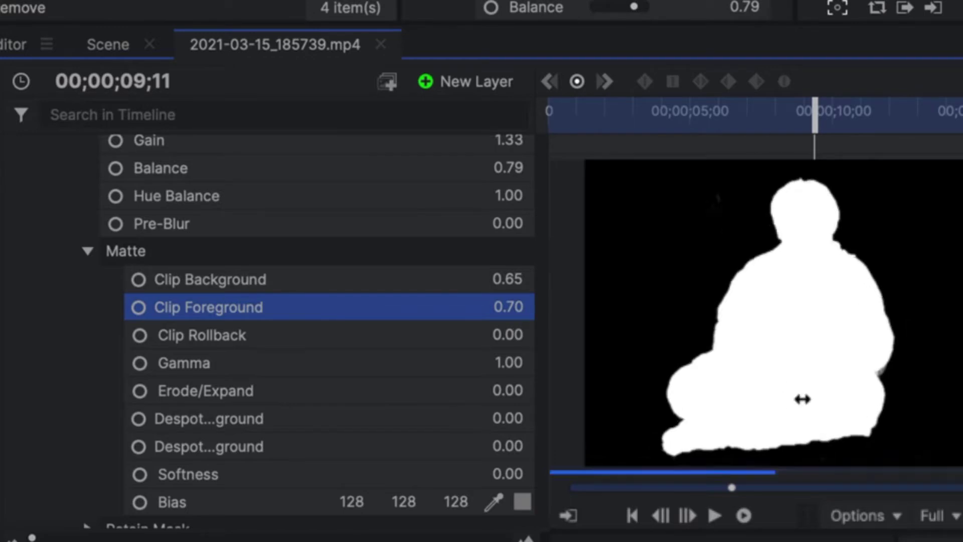
{"action": "scroll", "coordinate": [742, 231], "scroll_direction": "down", "scroll_amount": 1}
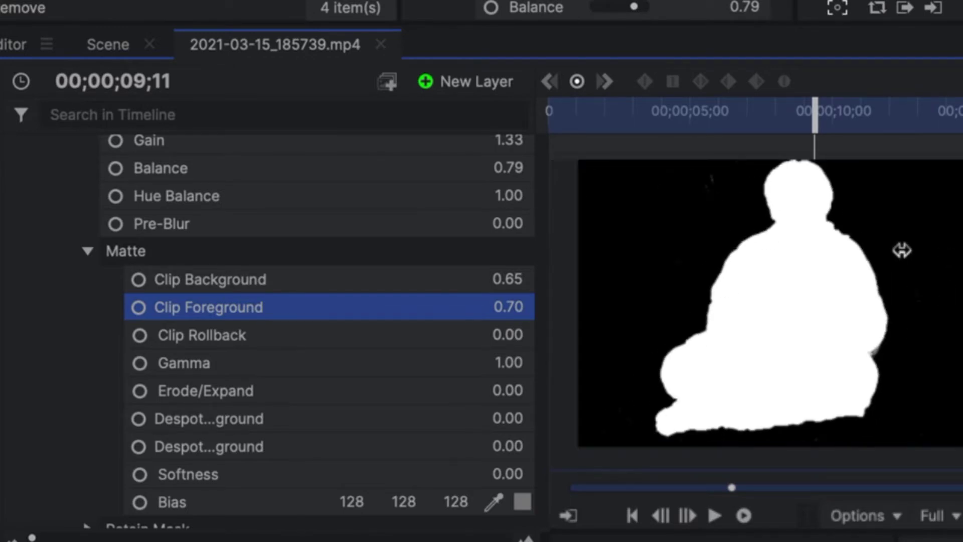
Step: Switch the Chroma Key view back to Result and scrub the keyed clip to 00;00;01;11
{"action": "scroll", "coordinate": [396, 281], "scroll_direction": "up", "scroll_amount": 5}
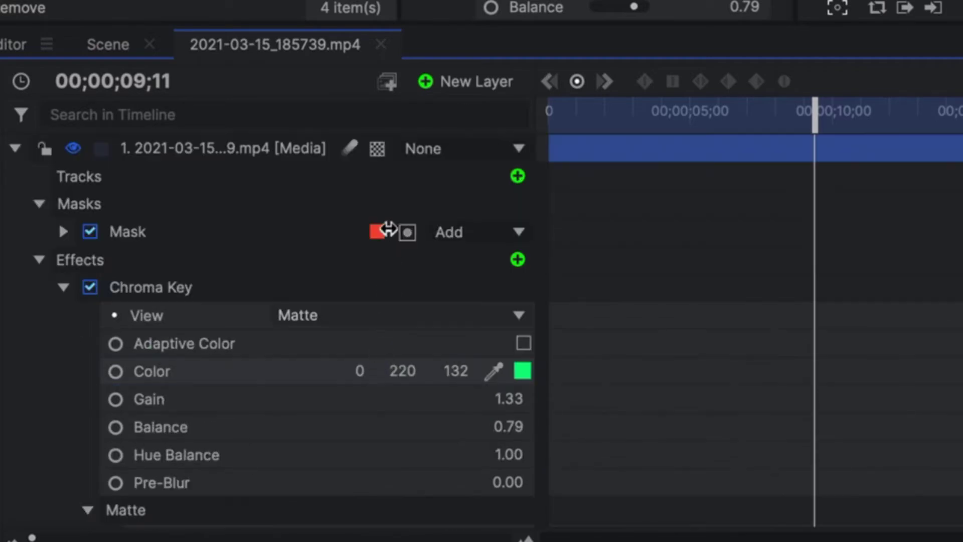
{"action": "left_click", "coordinate": [395, 325]}
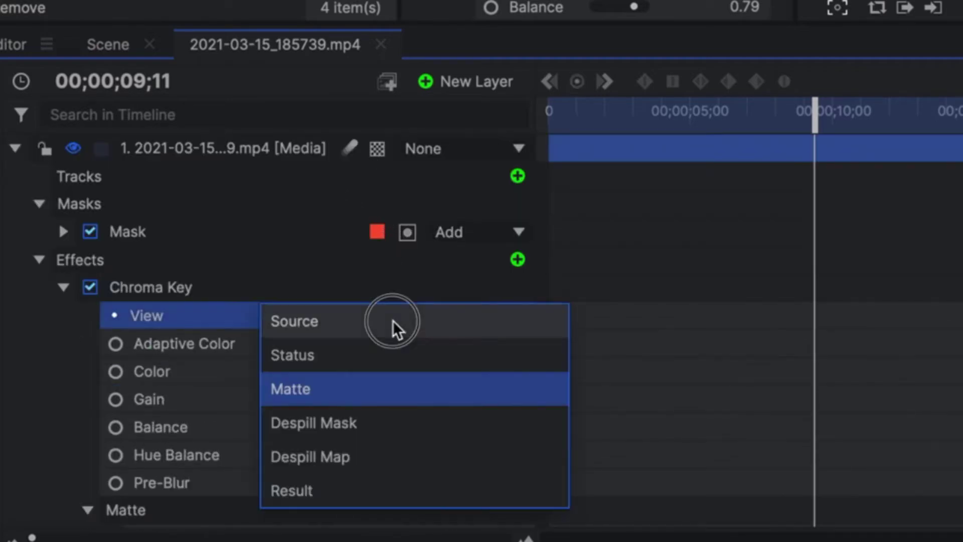
{"action": "left_click", "coordinate": [354, 509]}
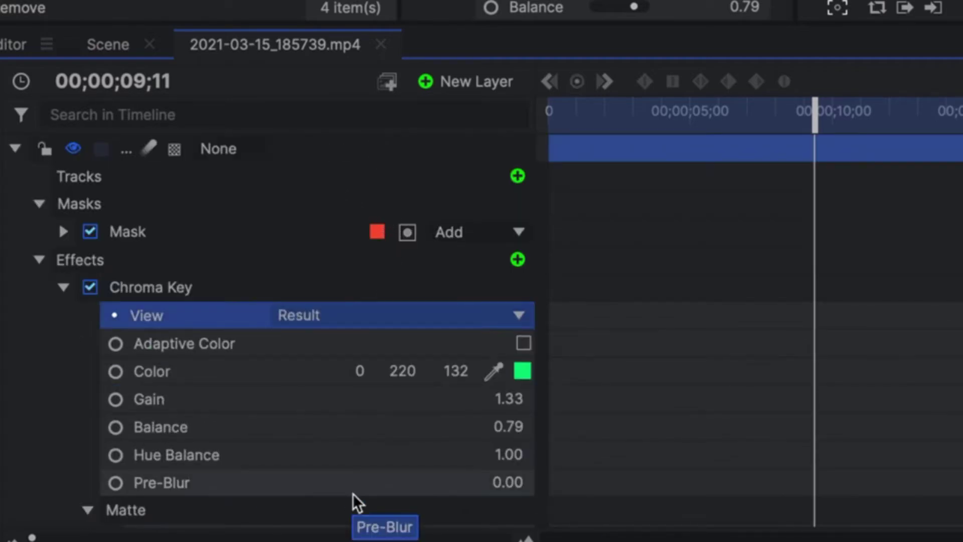
{"action": "left_click_drag", "start_coordinate": [627, 519], "coordinate": [239, 525]}
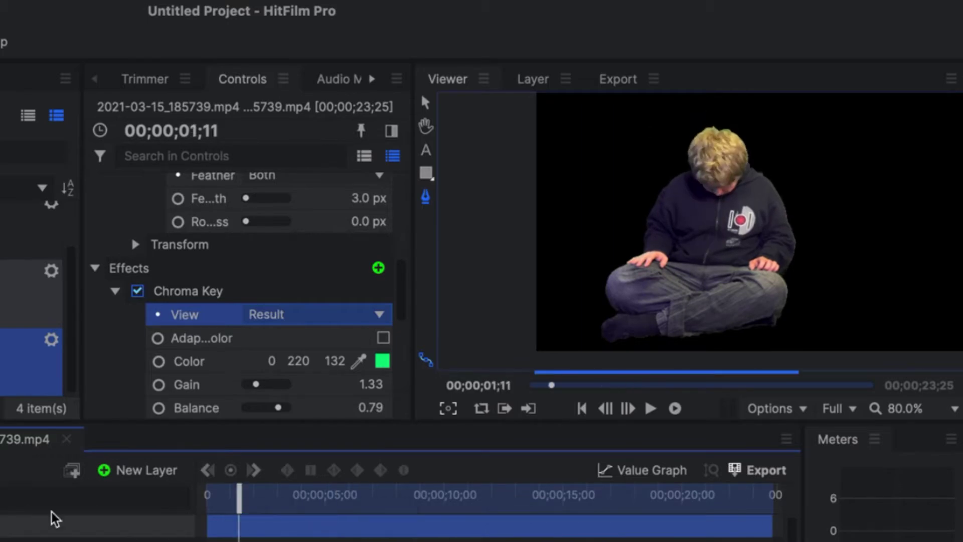
Step: Return to the Scene composite shot and add the keyed 2021-03-15_185739.mp4 composite shot as its uppermost layer
{"action": "left_click", "coordinate": [306, 409]}
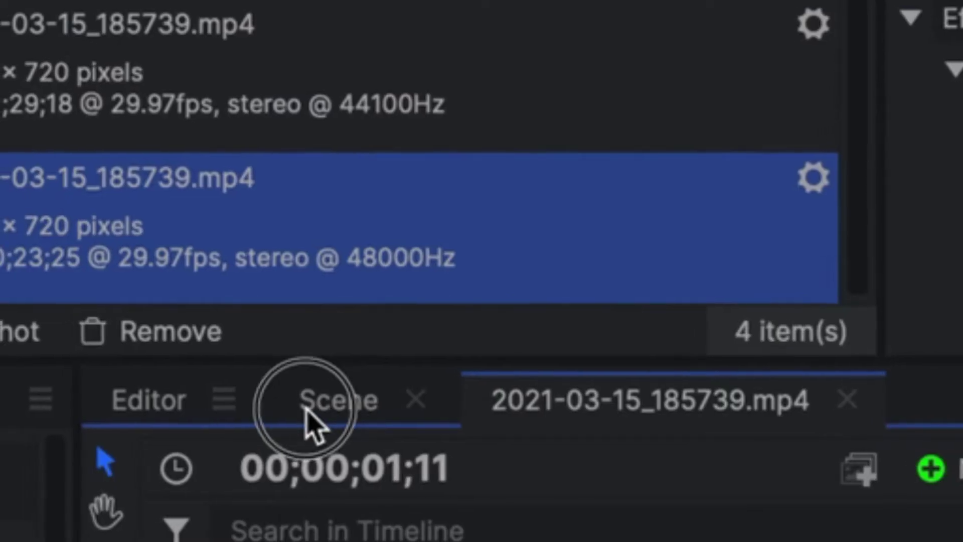
{"action": "left_click", "coordinate": [304, 408]}
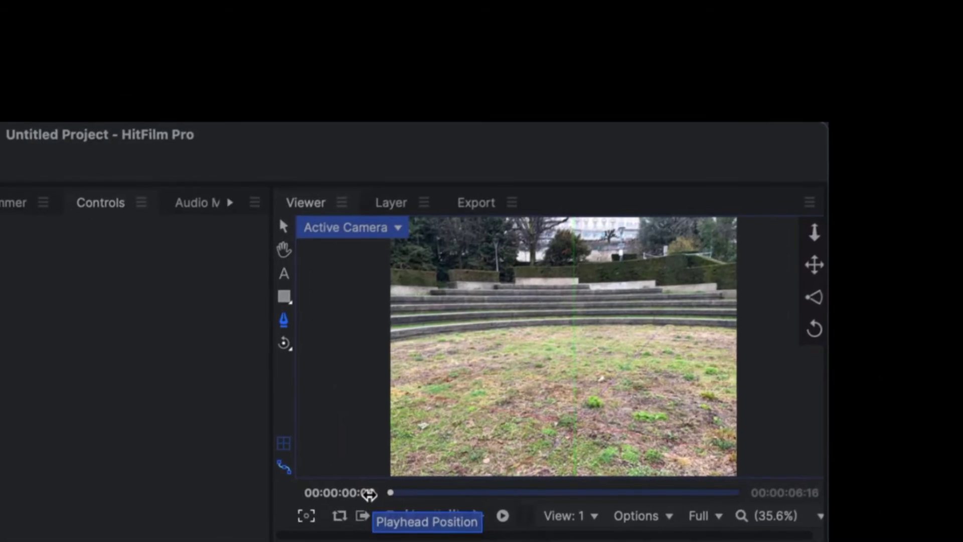
{"action": "left_click_drag", "start_coordinate": [369, 495], "coordinate": [392, 495]}
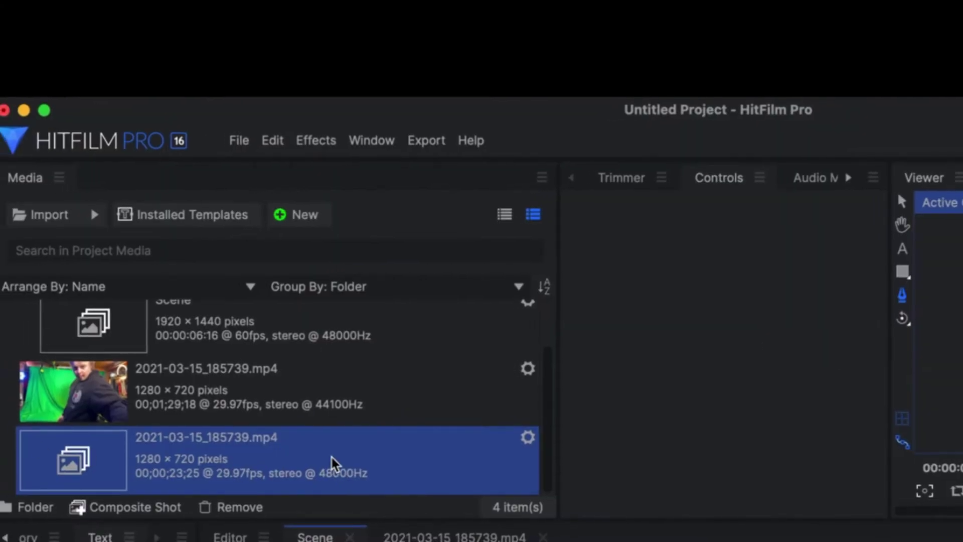
{"action": "left_click_drag", "start_coordinate": [331, 456], "coordinate": [322, 373]}
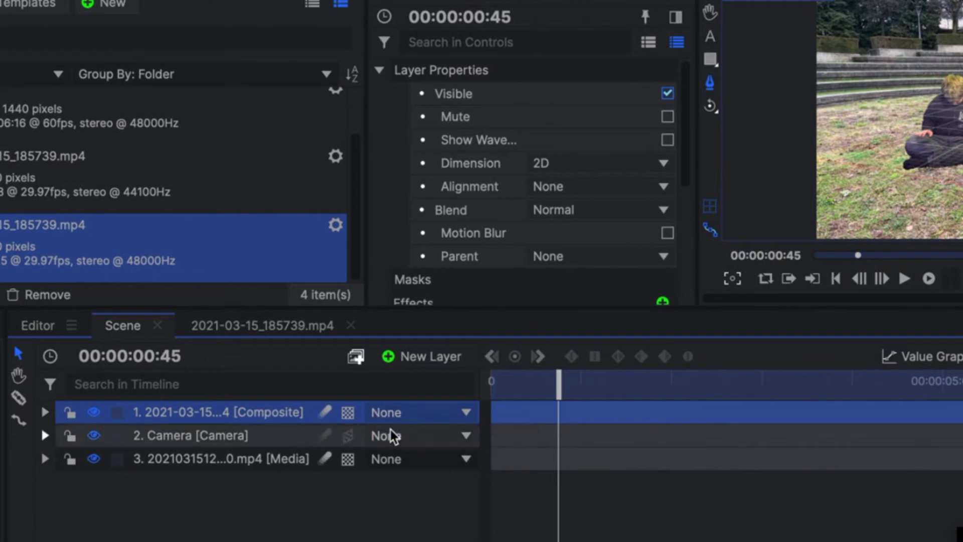
Step: Make the keyed composite layer 3D and enable its motion blur
{"action": "left_click", "coordinate": [348, 413]}
{"action": "left_click", "coordinate": [387, 462]}
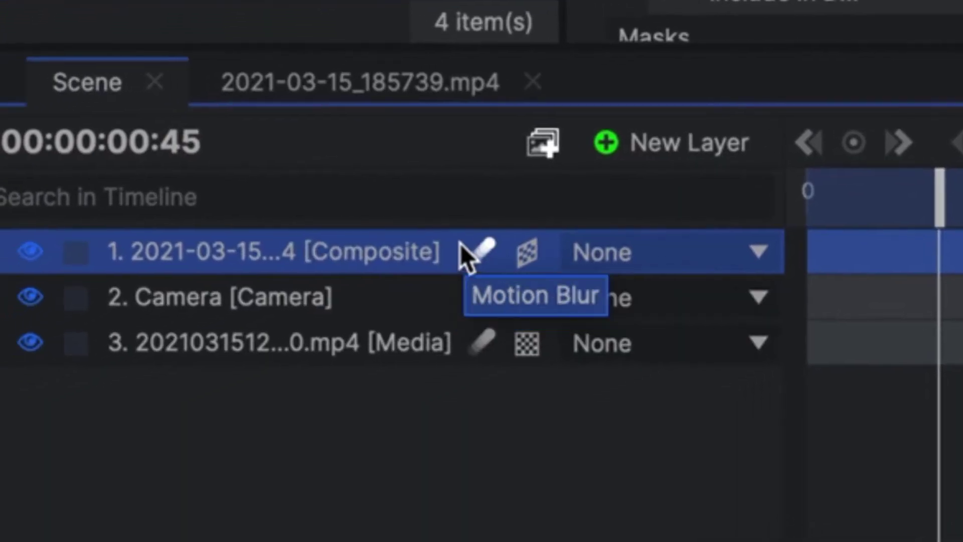
{"action": "left_click", "coordinate": [478, 255]}
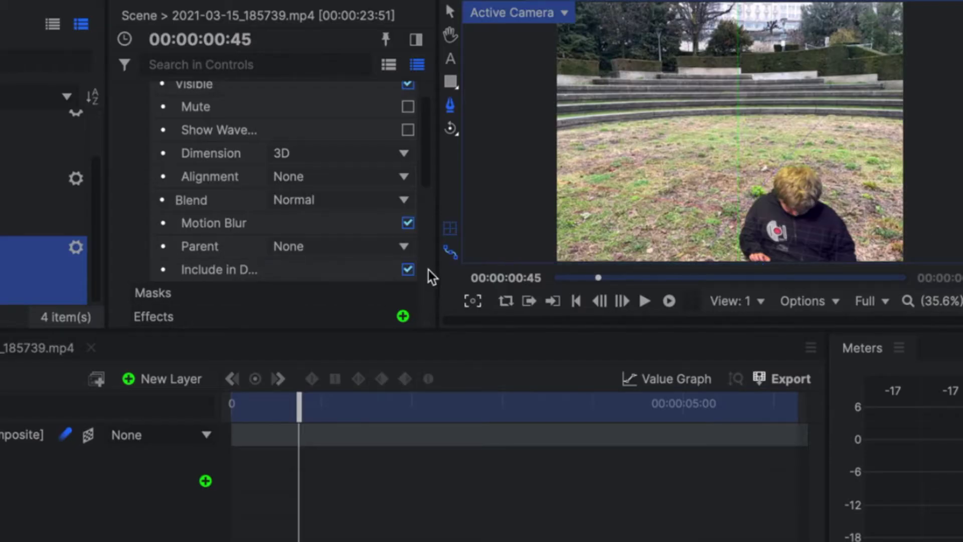
Step: Push the 3D composite layer back so the whole seated figure fits over the grass, and rotate it about Y to about 347.9°
{"action": "scroll", "coordinate": [428, 270], "scroll_direction": "up", "scroll_amount": 1}
{"action": "scroll", "coordinate": [641, 151], "scroll_direction": "down", "scroll_amount": 2}
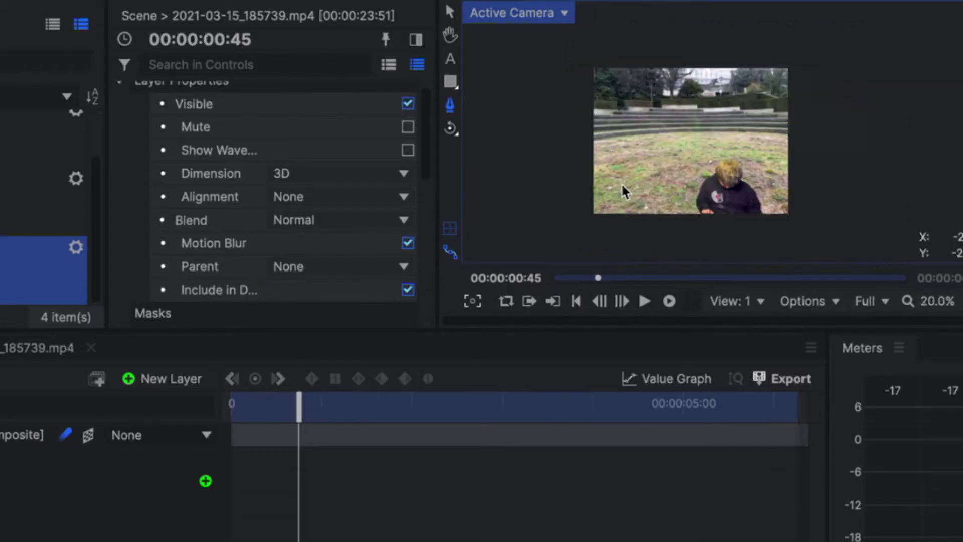
{"action": "scroll", "coordinate": [622, 185], "scroll_direction": "up", "scroll_amount": 2}
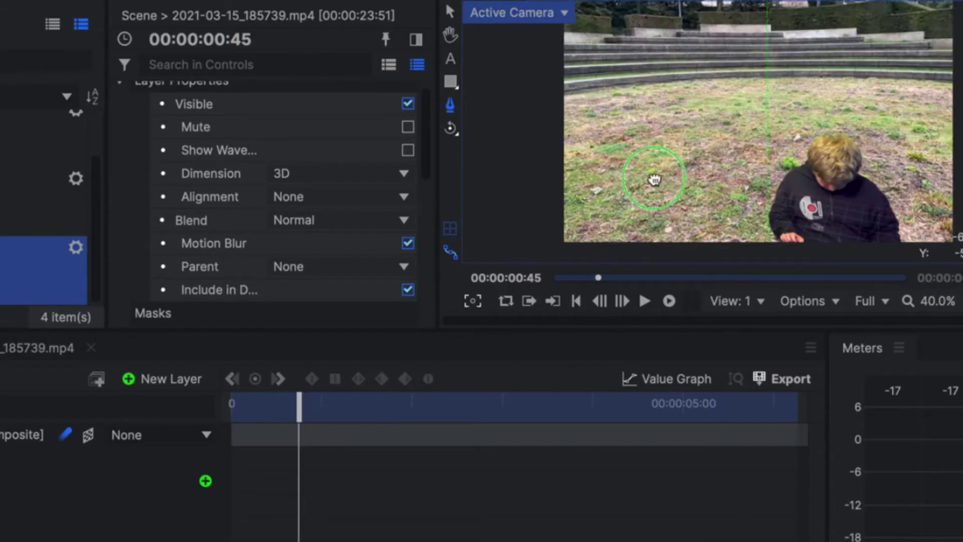
{"action": "left_click_drag", "start_coordinate": [655, 179], "coordinate": [533, 132]}
{"action": "left_click", "coordinate": [450, 11]}
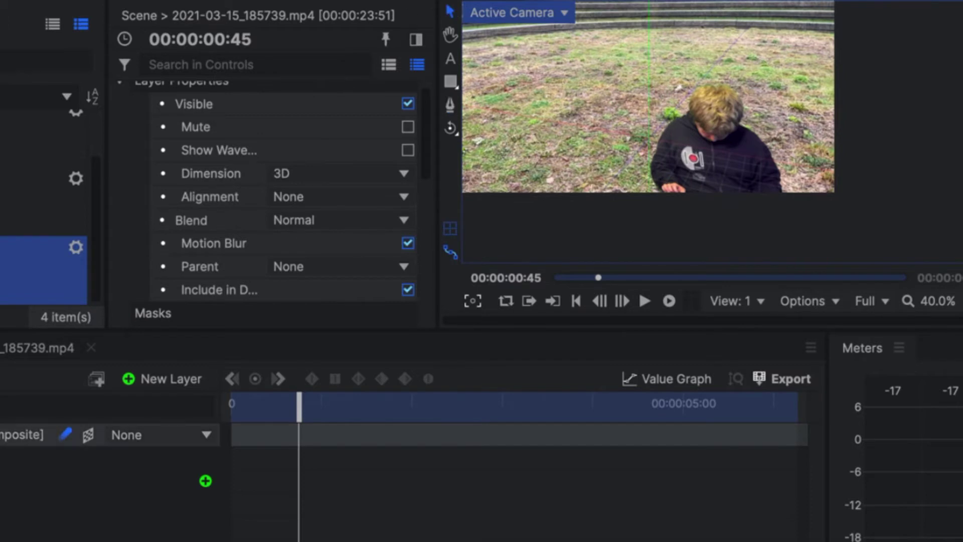
{"action": "left_click", "coordinate": [21, 435]}
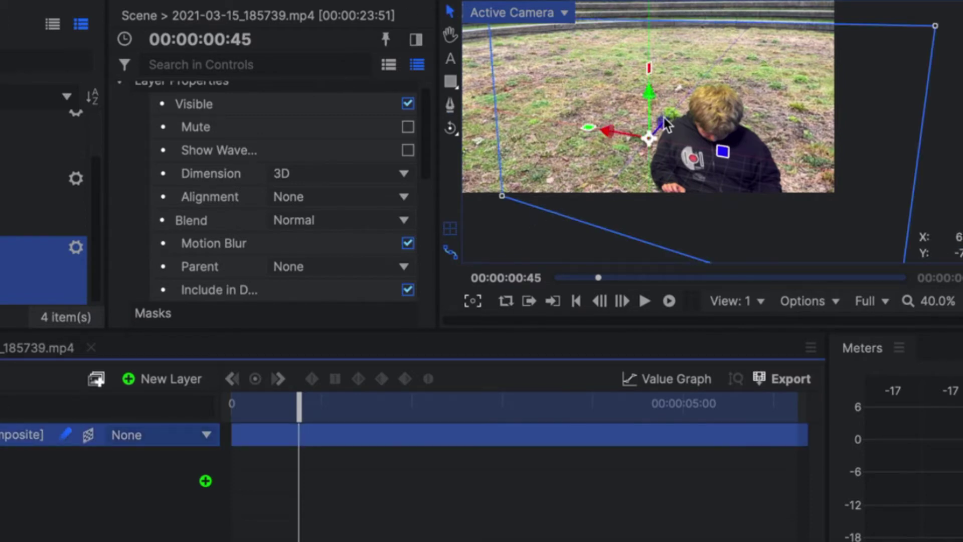
{"action": "left_click_drag", "start_coordinate": [665, 122], "coordinate": [695, 101]}
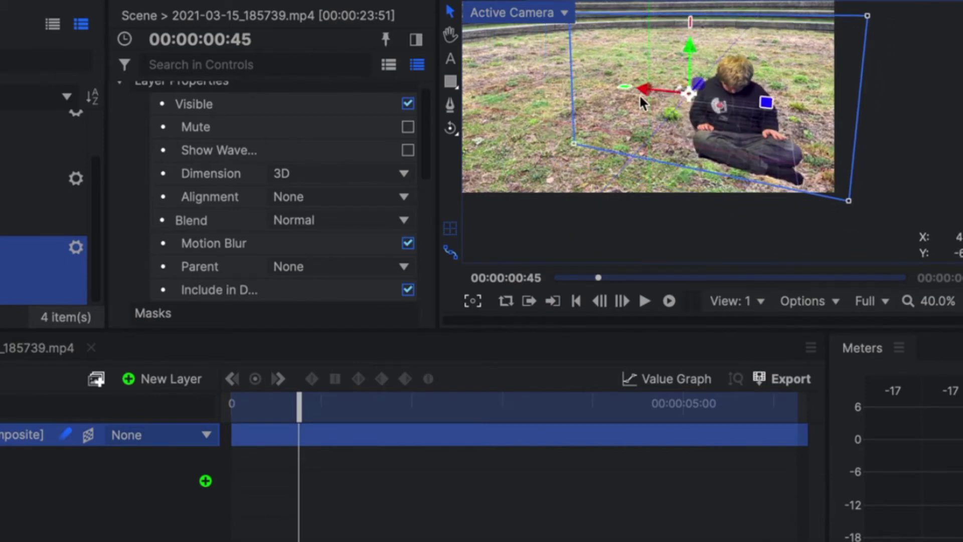
{"action": "left_click_drag", "start_coordinate": [624, 89], "coordinate": [623, 115]}
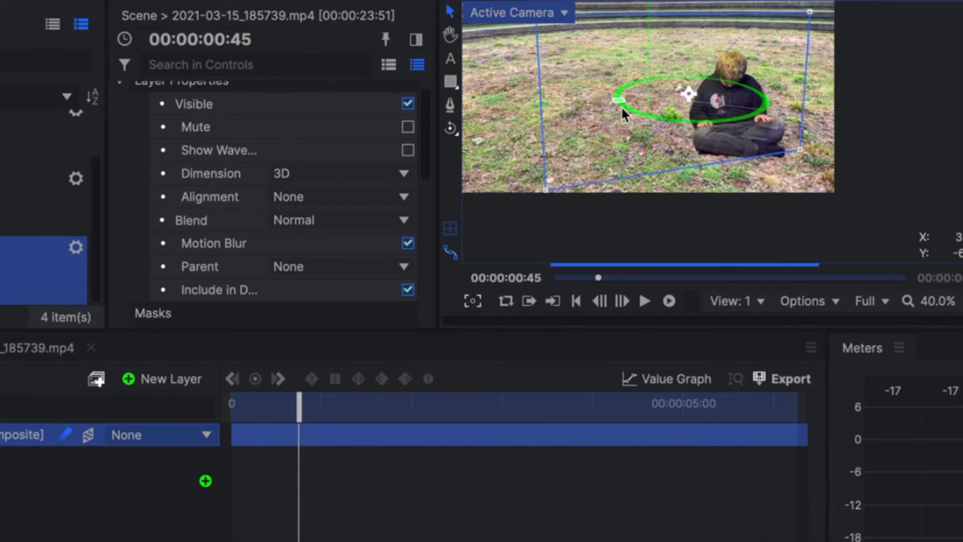
{"action": "left_click_drag", "start_coordinate": [723, 103], "coordinate": [753, 84]}
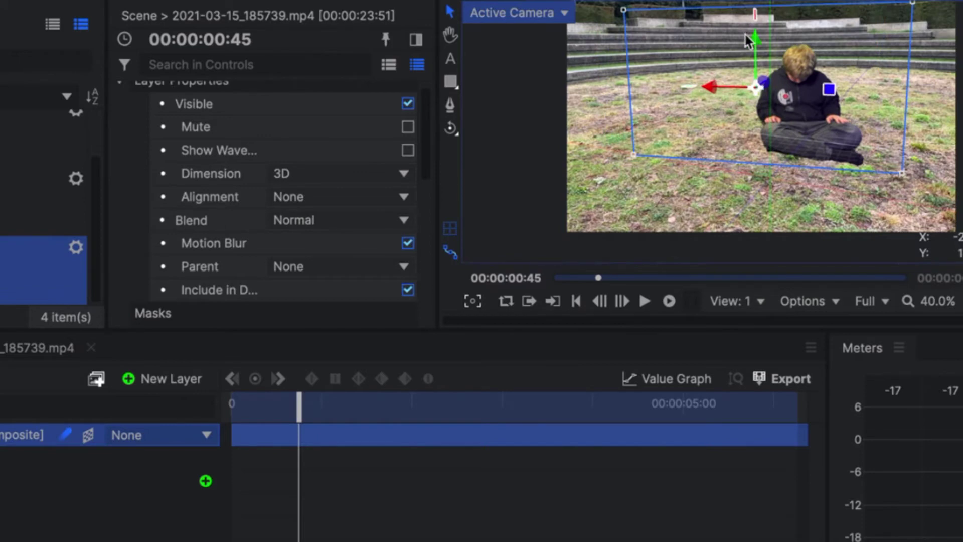
Step: Check the figure's placement in playback, scale the composite layer to 63% and raise its Y position to about 416.1
{"action": "key", "text": "space"}
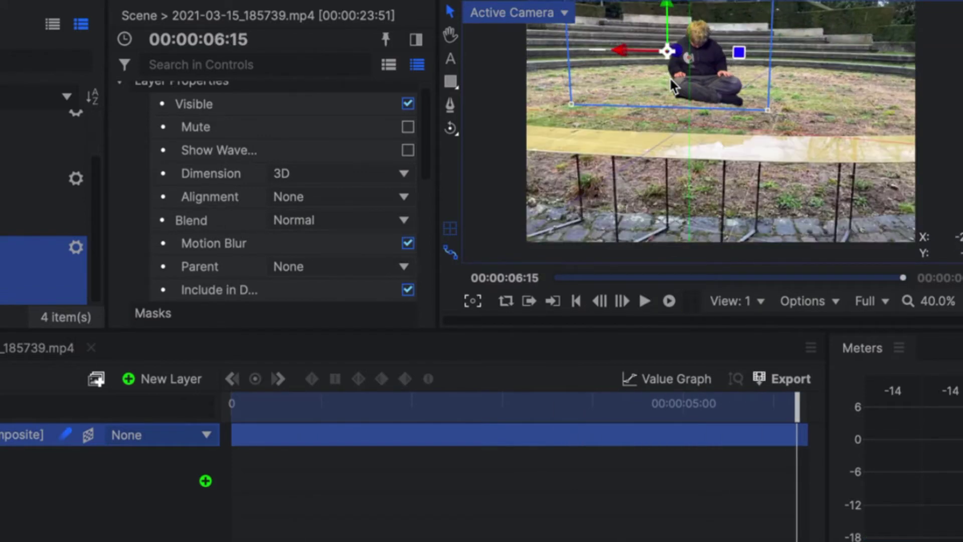
{"action": "key", "text": "Home"}
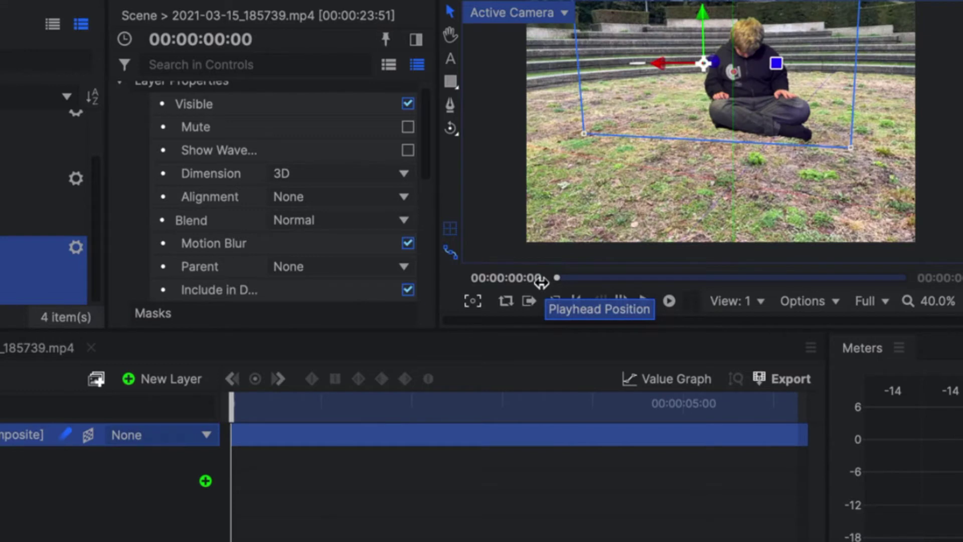
{"action": "key", "text": "space"}
{"action": "scroll", "coordinate": [221, 115], "scroll_direction": "down", "scroll_amount": 4}
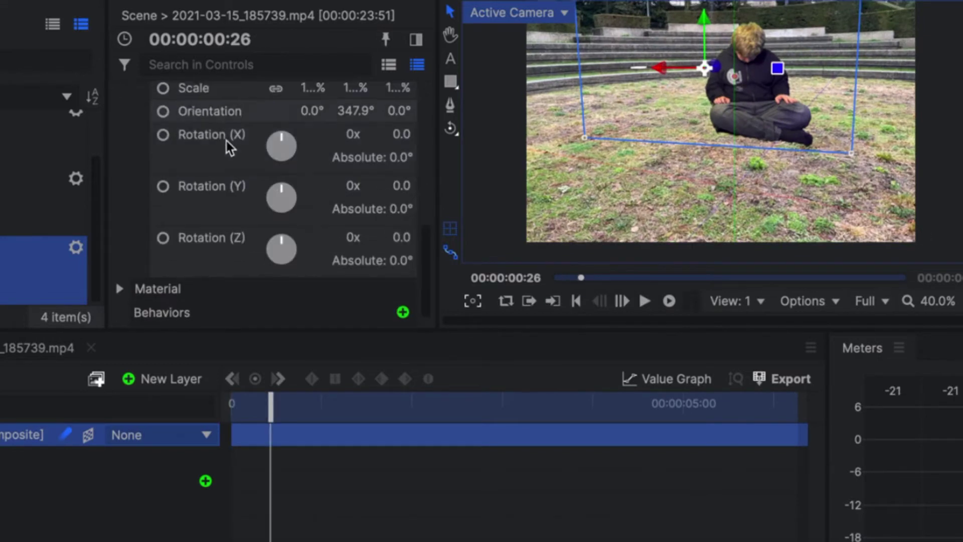
{"action": "scroll", "coordinate": [226, 141], "scroll_direction": "up", "scroll_amount": 2}
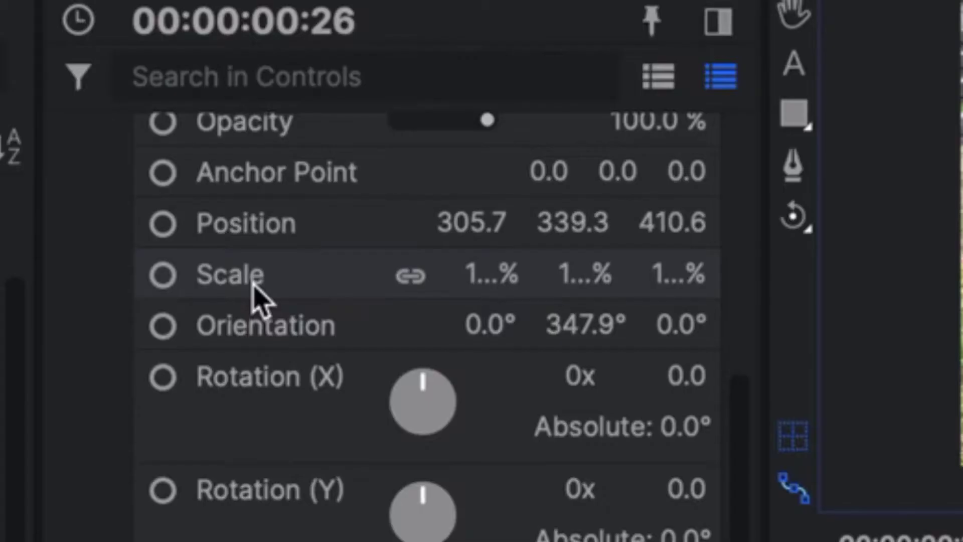
{"action": "left_click_drag", "start_coordinate": [305, 153], "coordinate": [298, 153]}
{"action": "left_click_drag", "start_coordinate": [478, 260], "coordinate": [468, 259]}
{"action": "left_click_drag", "start_coordinate": [715, 54], "coordinate": [715, 42]}
Step: Play the scene from the beginning to check how the seated figure holds its place as the camera moves
{"action": "key", "text": "space"}
{"action": "left_click_drag", "start_coordinate": [627, 434], "coordinate": [221, 436]}
{"action": "left_click_drag", "start_coordinate": [796, 407], "coordinate": [232, 411]}
{"action": "key", "text": "space"}
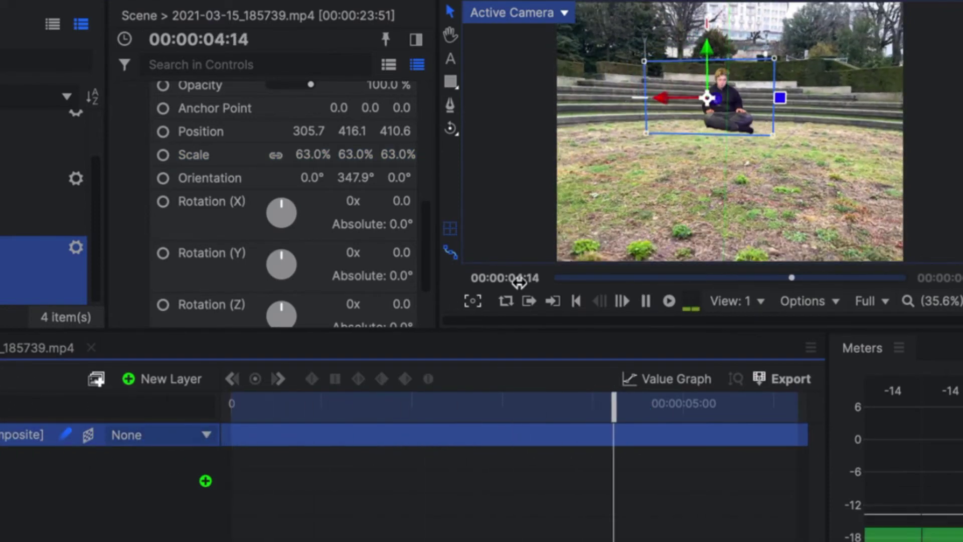
{"action": "left_click", "coordinate": [669, 301]}
{"action": "left_click", "coordinate": [645, 301]}
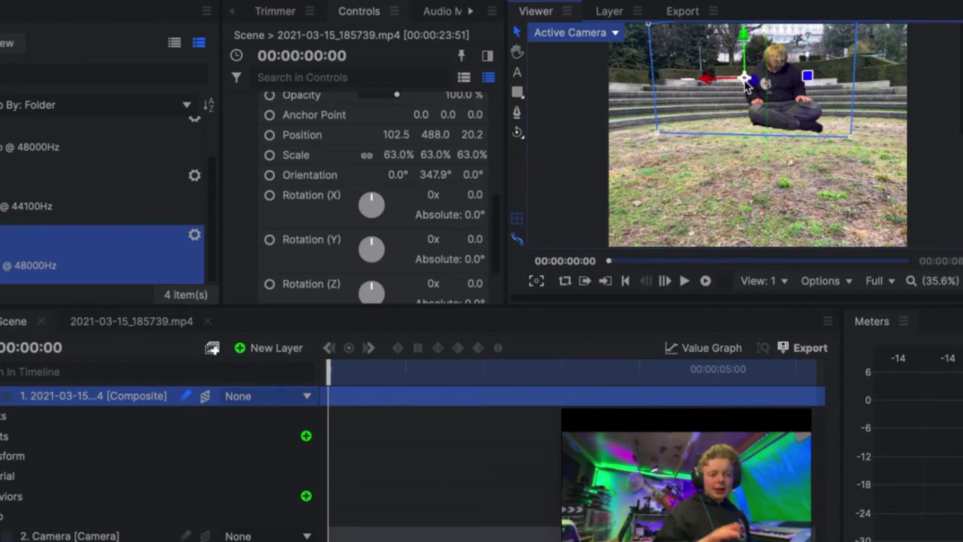
{"action": "left_click", "coordinate": [684, 282]}
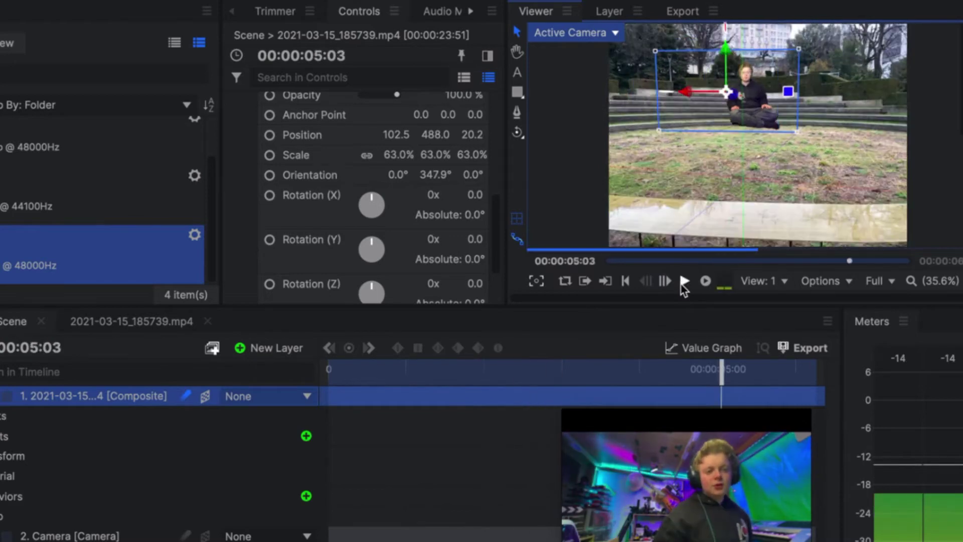
{"action": "left_click", "coordinate": [684, 281]}
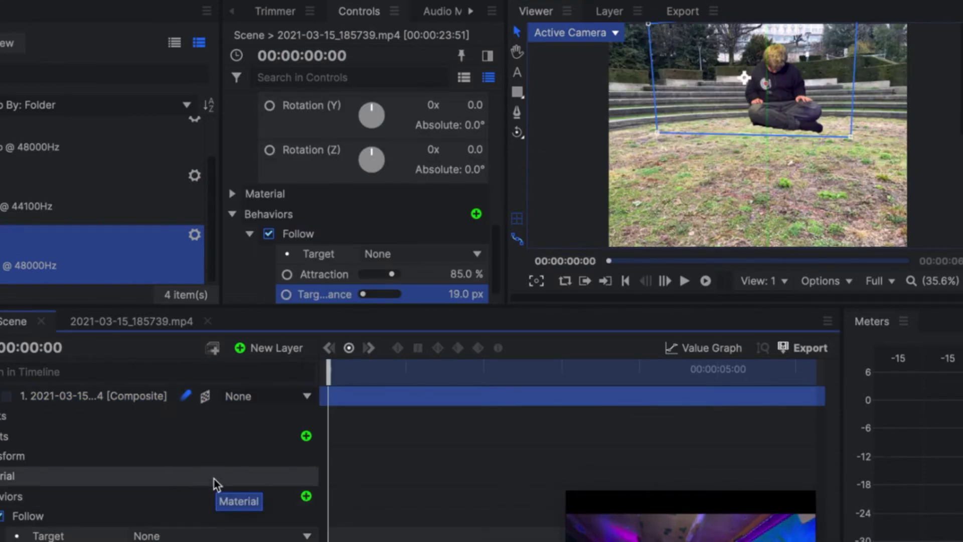
Step: Apply the Auto Color, Auto Contrast and Auto Levels effects to the composite layer and check the figure up to the scene's end
{"action": "left_click", "coordinate": [305, 435]}
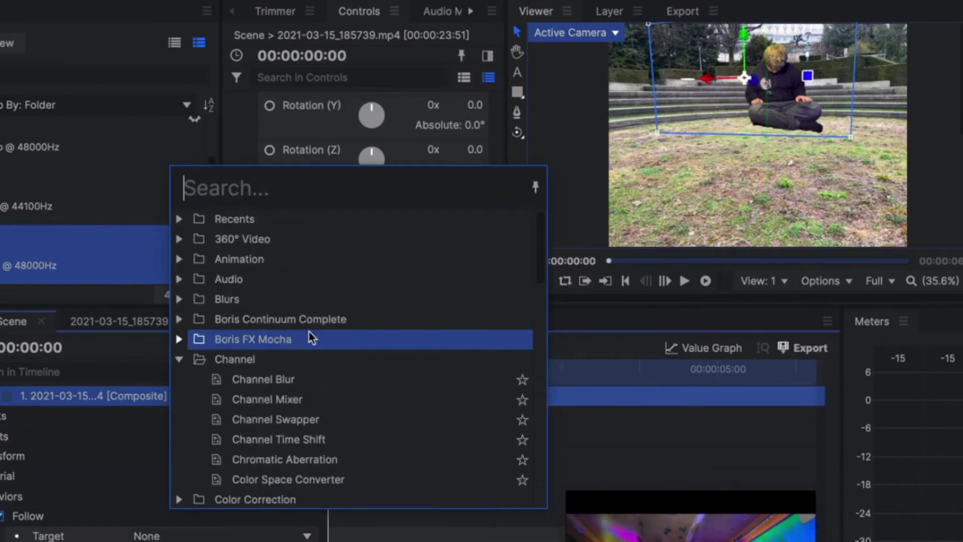
{"action": "scroll", "coordinate": [345, 437], "scroll_direction": "down", "scroll_amount": 4}
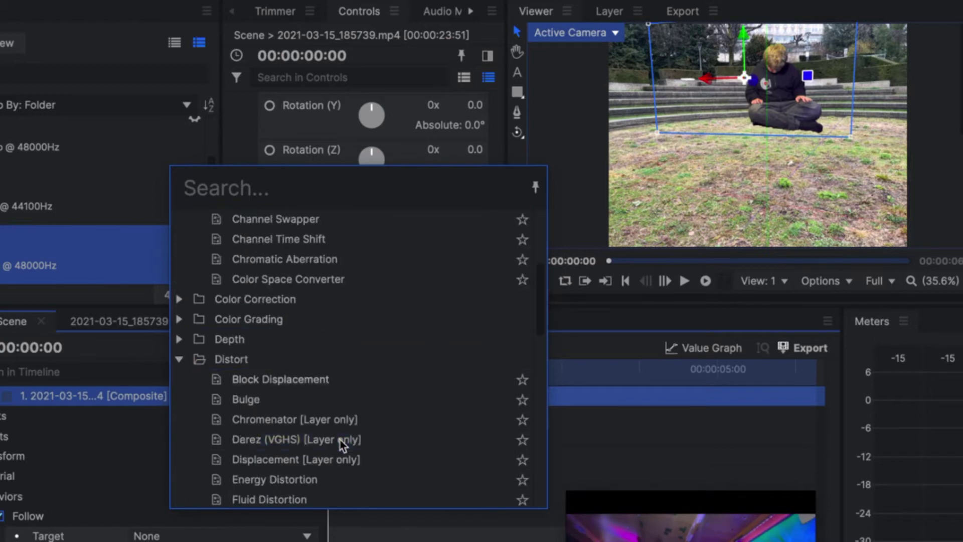
{"action": "left_click", "coordinate": [173, 299]}
{"action": "double_click", "coordinate": [301, 319]}
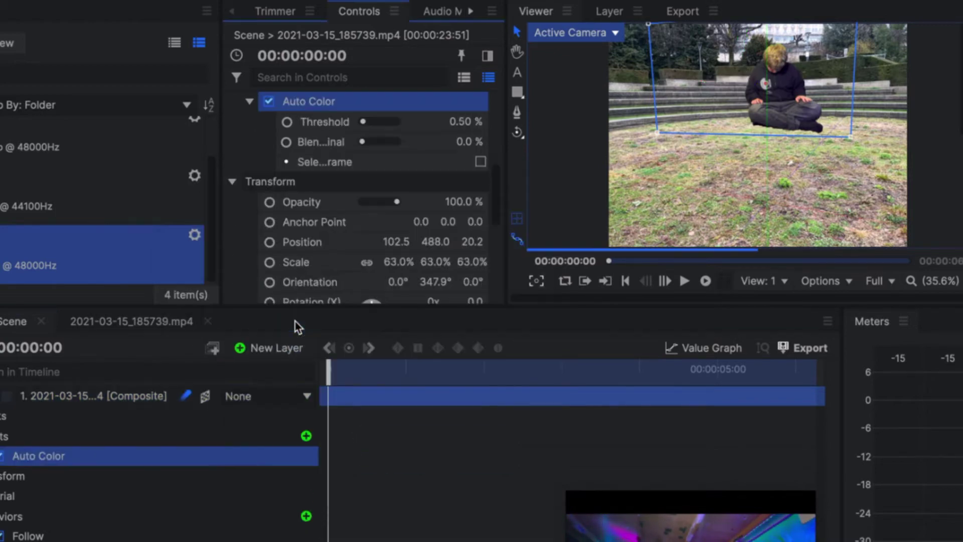
{"action": "double_click", "coordinate": [296, 339]}
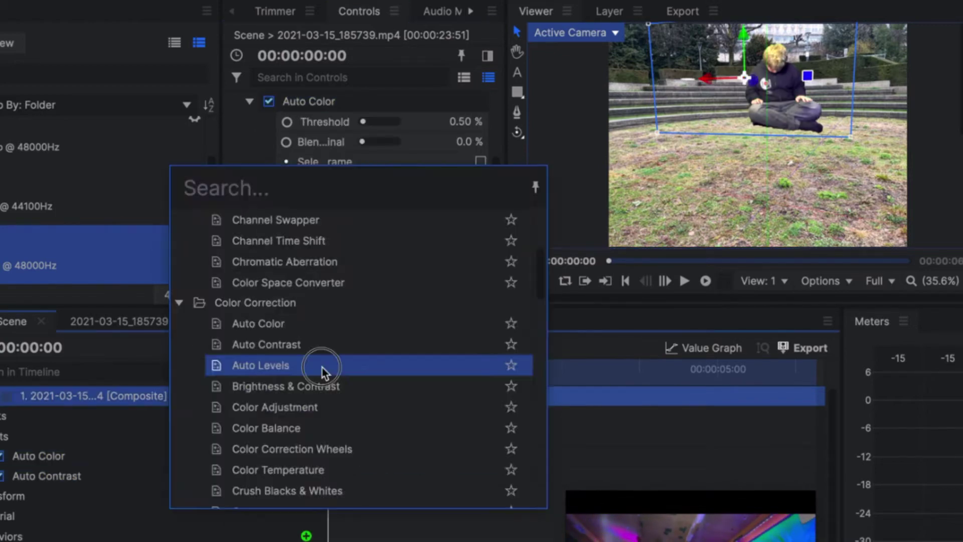
{"action": "double_click", "coordinate": [321, 368]}
{"action": "scroll", "coordinate": [704, 154], "scroll_direction": "up", "scroll_amount": 2}
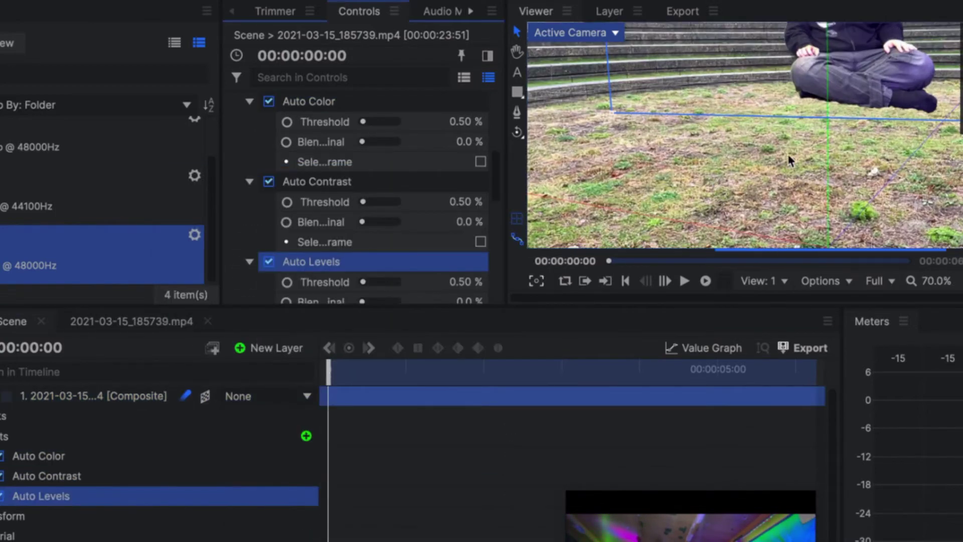
{"action": "left_click_drag", "start_coordinate": [828, 150], "coordinate": [712, 245]}
{"action": "scroll", "coordinate": [702, 205], "scroll_direction": "up", "scroll_amount": 1}
{"action": "left_click_drag", "start_coordinate": [609, 261], "coordinate": [801, 262]}
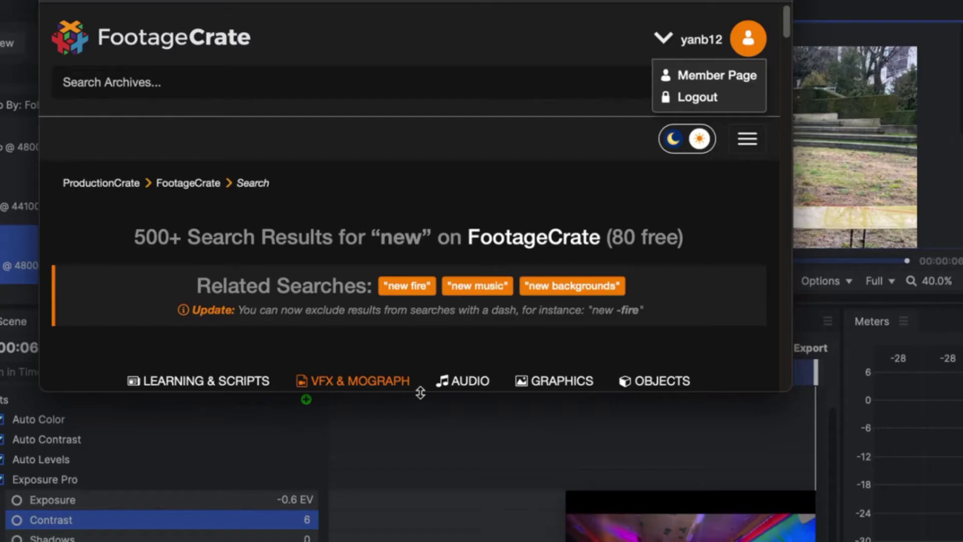
Step: Switch to FootageCrate in the browser, search for rain footage and look through the results and downloads
{"action": "type", "text": "raine"}
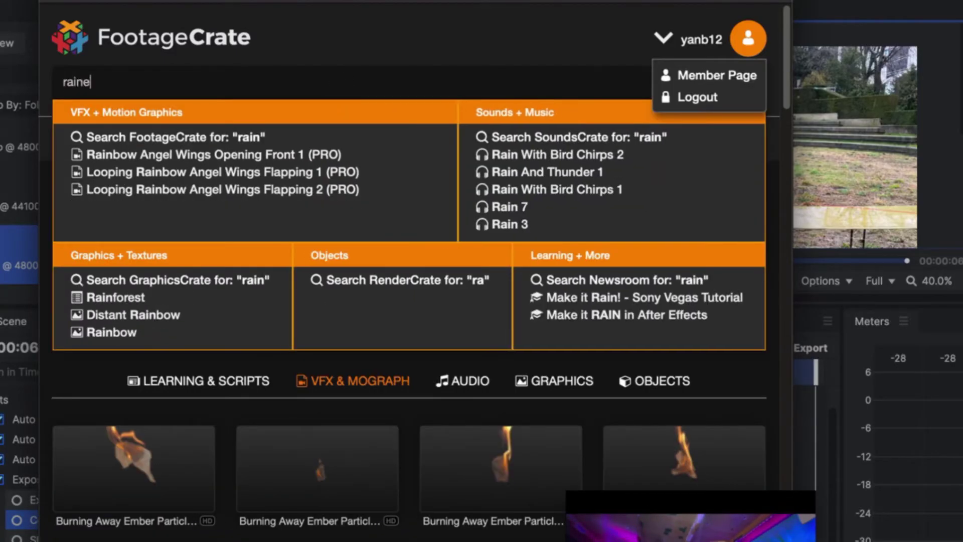
{"action": "key", "text": "Return"}
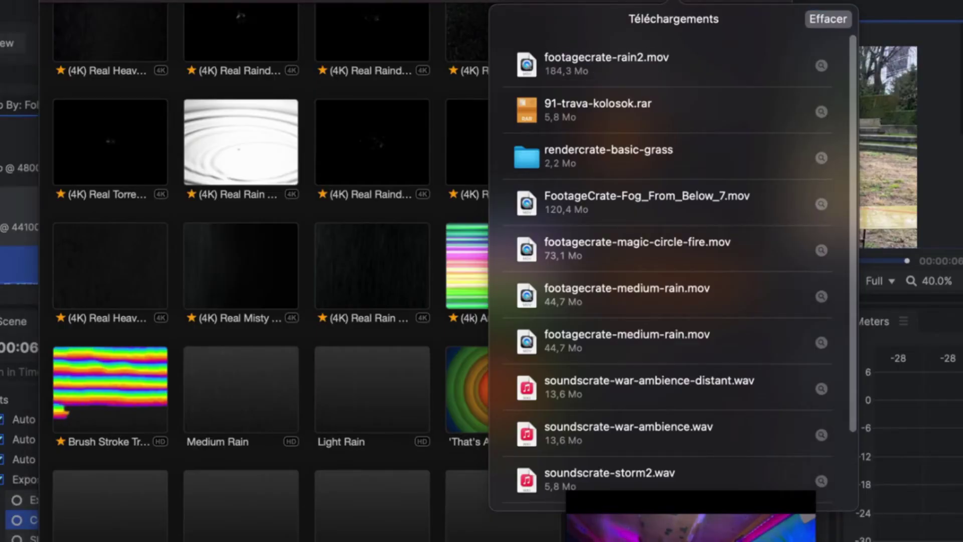
{"action": "left_click", "coordinate": [405, 205]}
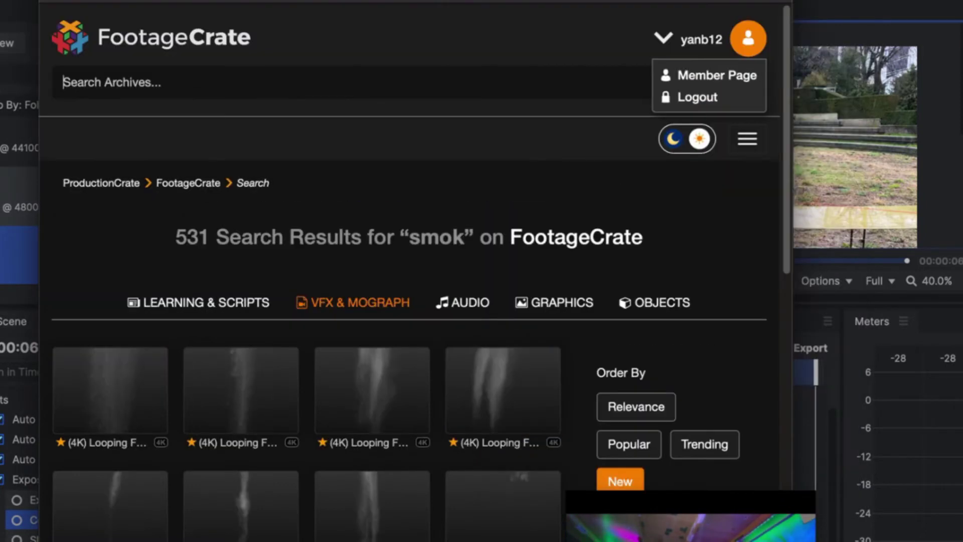
Step: Browse the smoke results and the Creator Kits on FootageCrate, and open the Magic Circles set under Magic Powers
{"action": "scroll", "coordinate": [443, 288], "scroll_direction": "down", "scroll_amount": 15}
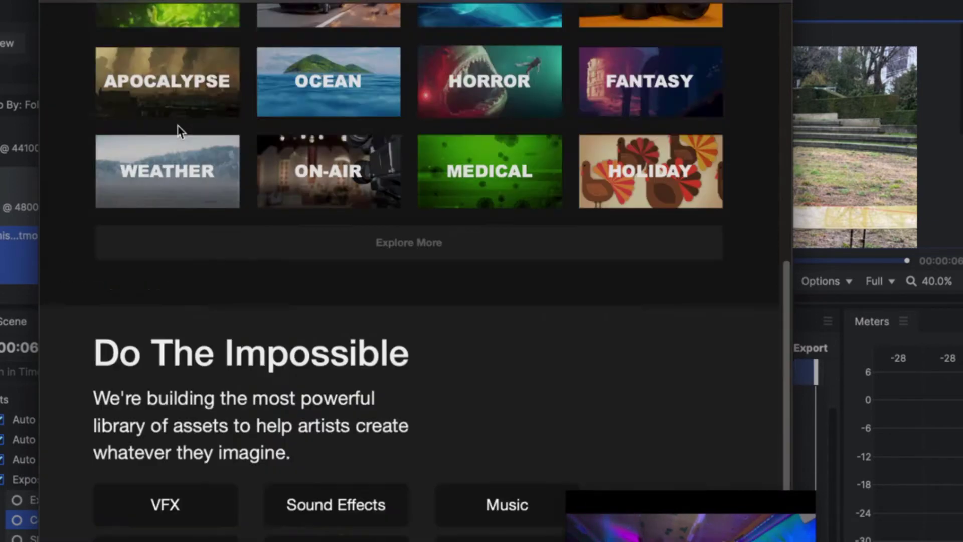
{"action": "scroll", "coordinate": [181, 130], "scroll_direction": "down", "scroll_amount": 2}
{"action": "scroll", "coordinate": [185, 122], "scroll_direction": "up", "scroll_amount": 12}
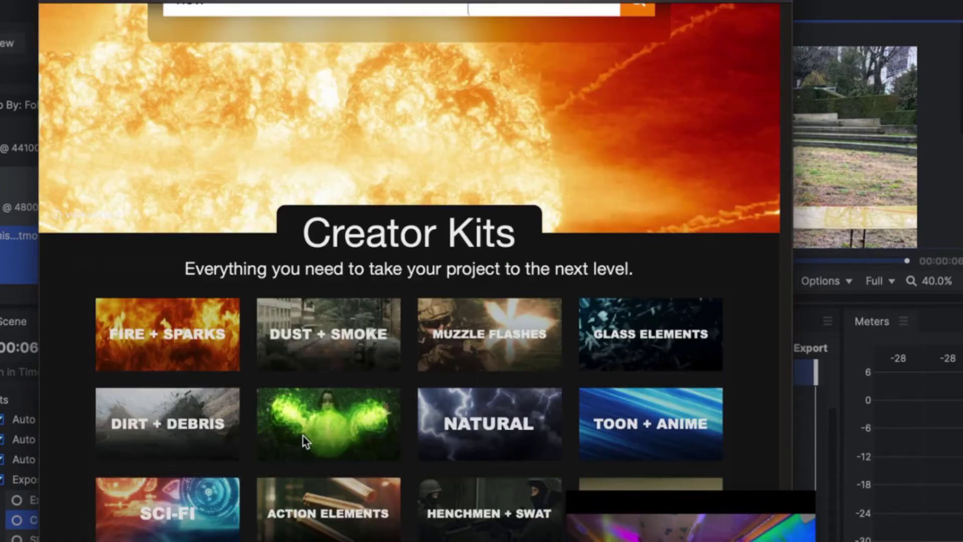
{"action": "left_click", "coordinate": [303, 435]}
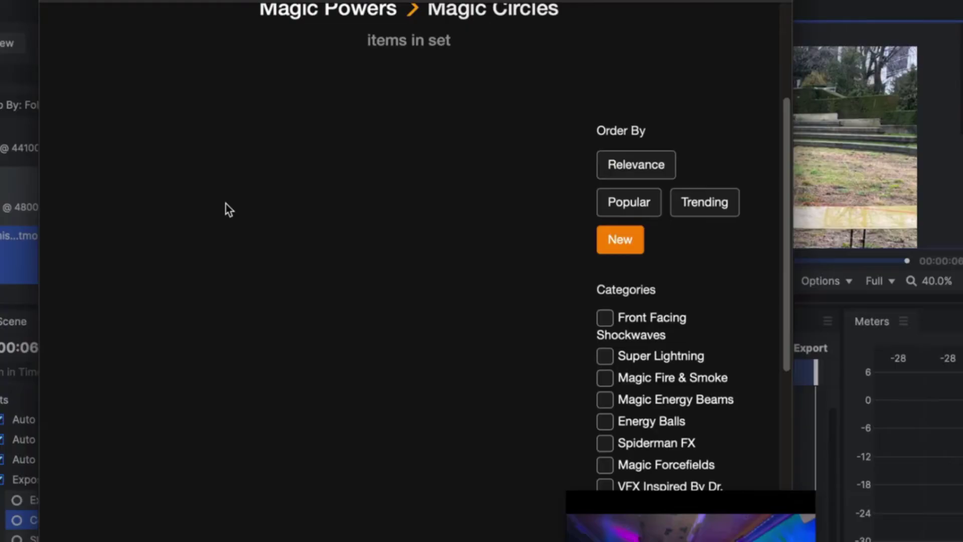
{"action": "scroll", "coordinate": [226, 204], "scroll_direction": "down", "scroll_amount": 6}
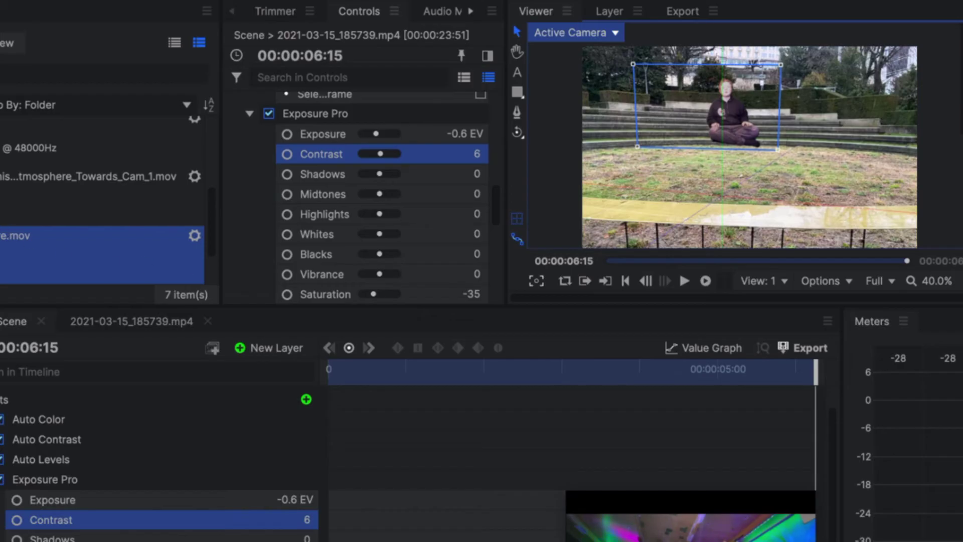
Step: Place the Atmosphere_Towards_Cam_1 clip as a 3D layer centred near the figure's chest, and duplicate that layer
{"action": "left_click", "coordinate": [87, 196]}
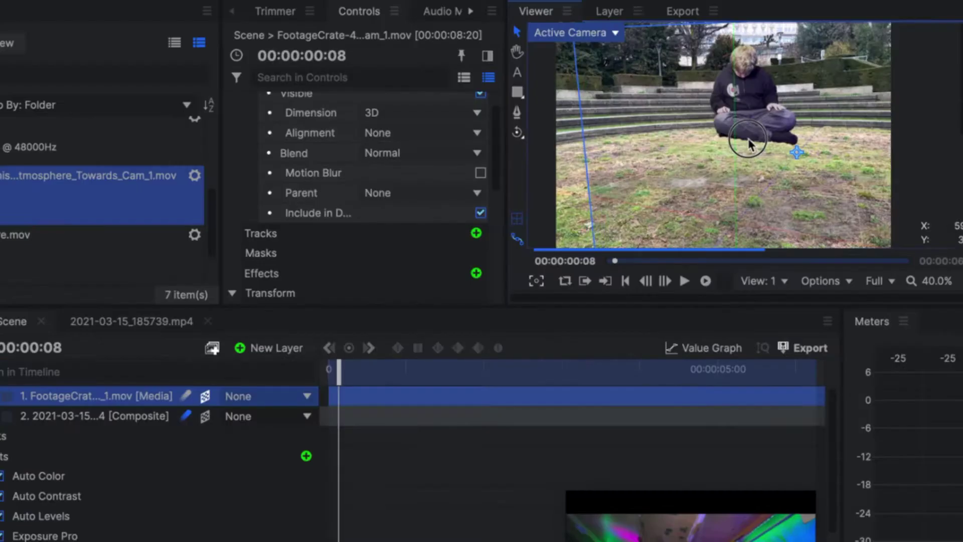
{"action": "left_click_drag", "start_coordinate": [749, 143], "coordinate": [721, 95]}
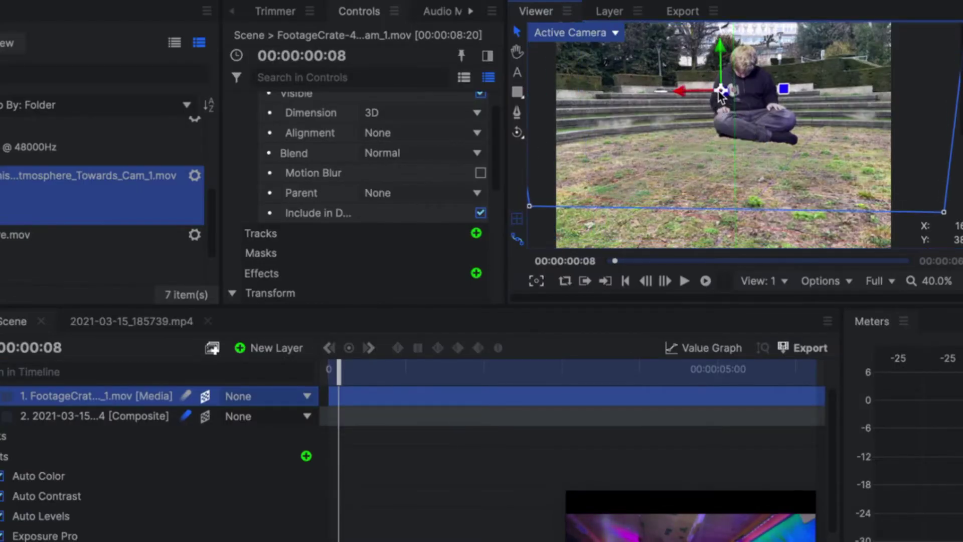
{"action": "key", "text": "ctrl+d"}
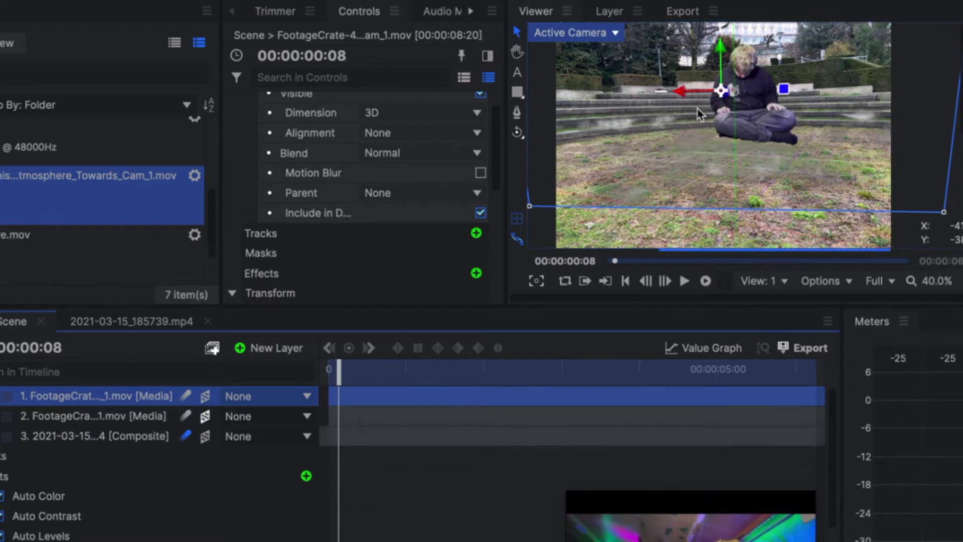
Step: Move the duplicated atmosphere layer to about 224.4, 839.7, 854.4 and check the mist at 00:00:05:10
{"action": "scroll", "coordinate": [254, 234], "scroll_direction": "down", "scroll_amount": 5}
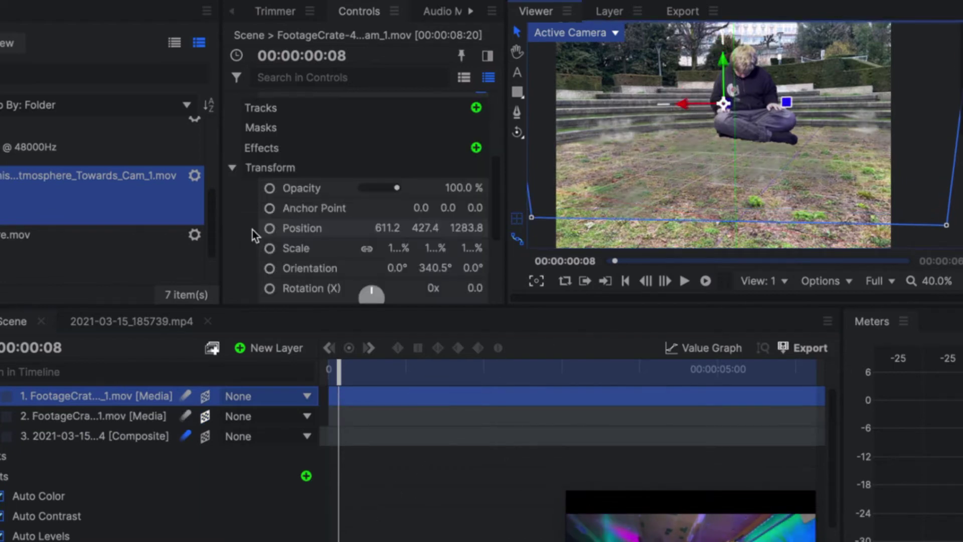
{"action": "left_click_drag", "start_coordinate": [425, 227], "coordinate": [731, 375]}
{"action": "scroll", "coordinate": [198, 203], "scroll_direction": "down", "scroll_amount": 1}
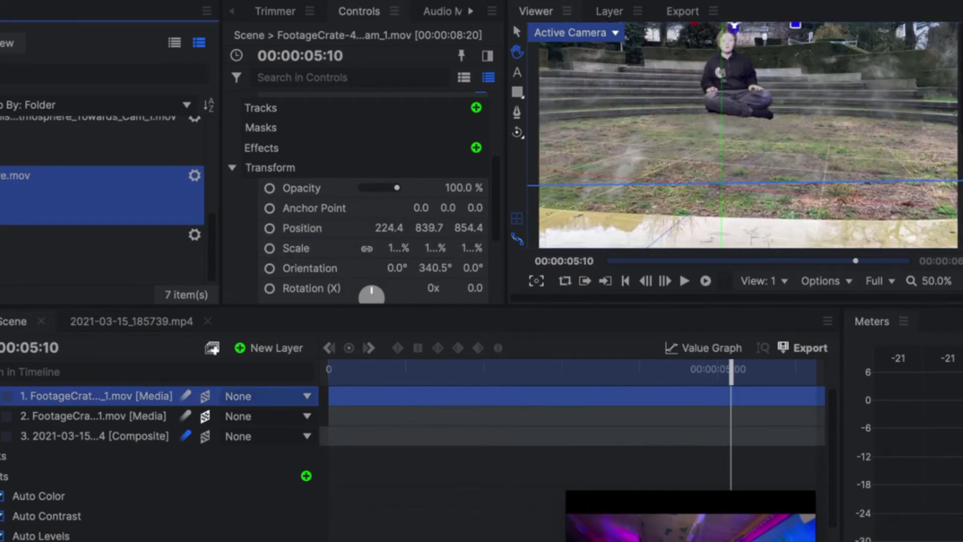
Step: Add footagecrate-magic-circle-fire.mov as a 3D plane above the other layers and lay it flat with an X rotation of 90°
{"action": "left_click_drag", "start_coordinate": [3, 259], "coordinate": [133, 398]}
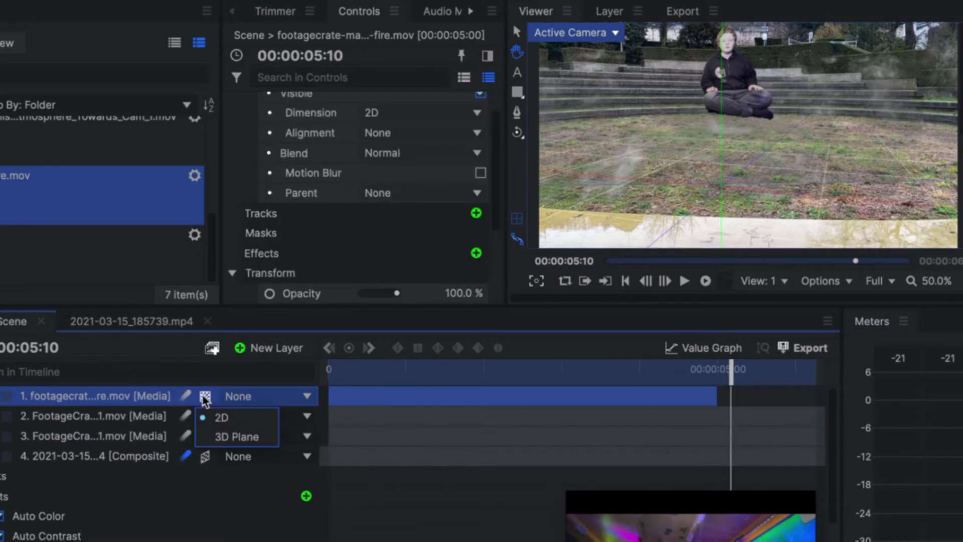
{"action": "left_click", "coordinate": [236, 436]}
{"action": "scroll", "coordinate": [392, 271], "scroll_direction": "down", "scroll_amount": 3}
{"action": "scroll", "coordinate": [368, 304], "scroll_direction": "down", "scroll_amount": 3}
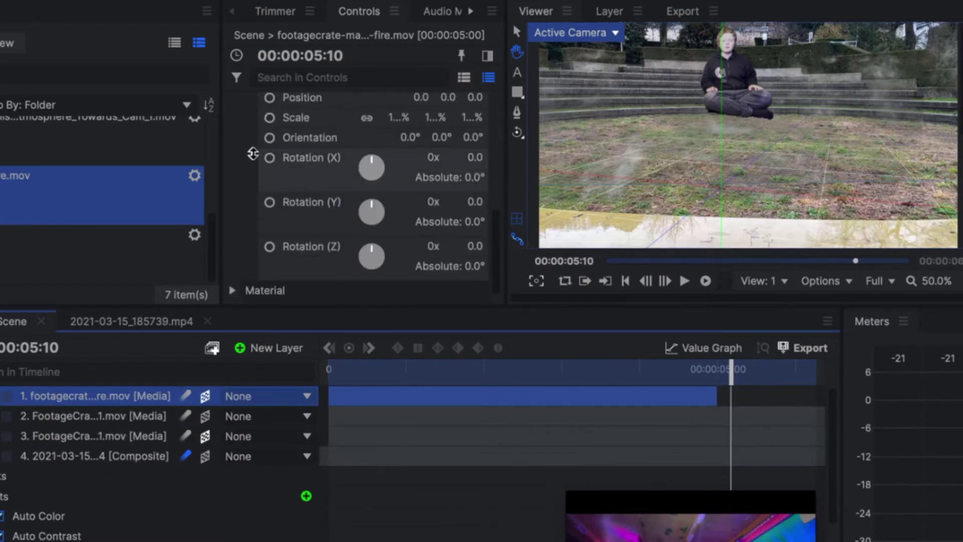
{"action": "left_click", "coordinate": [473, 157]}
{"action": "type", "text": "90"}
{"action": "key", "text": "Return"}
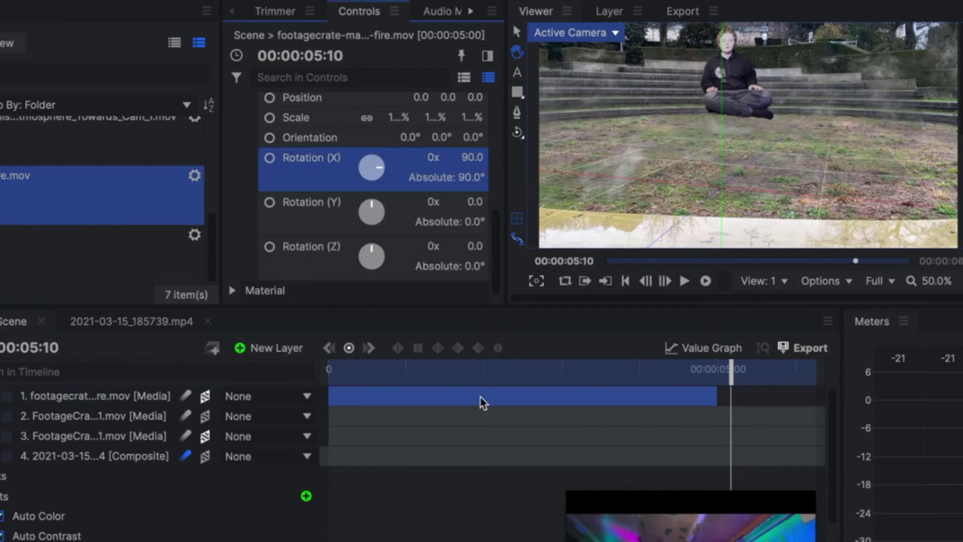
Step: Start the magic circle layer slightly after the scene's beginning and enlarge the circle uniformly on the grass beneath the figure
{"action": "left_click_drag", "start_coordinate": [401, 381], "coordinate": [428, 381]}
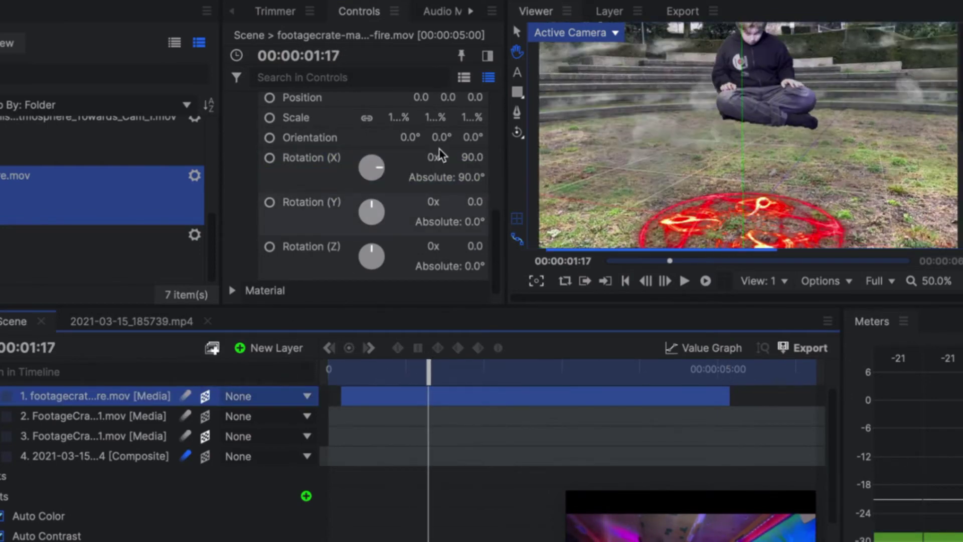
{"action": "left_click", "coordinate": [430, 118]}
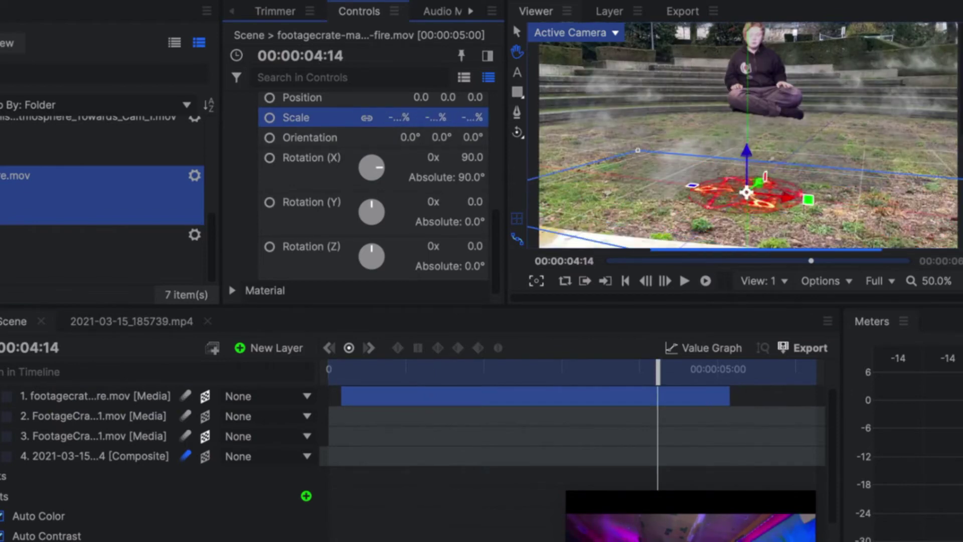
{"action": "left_click_drag", "start_coordinate": [430, 118], "coordinate": [507, 117]}
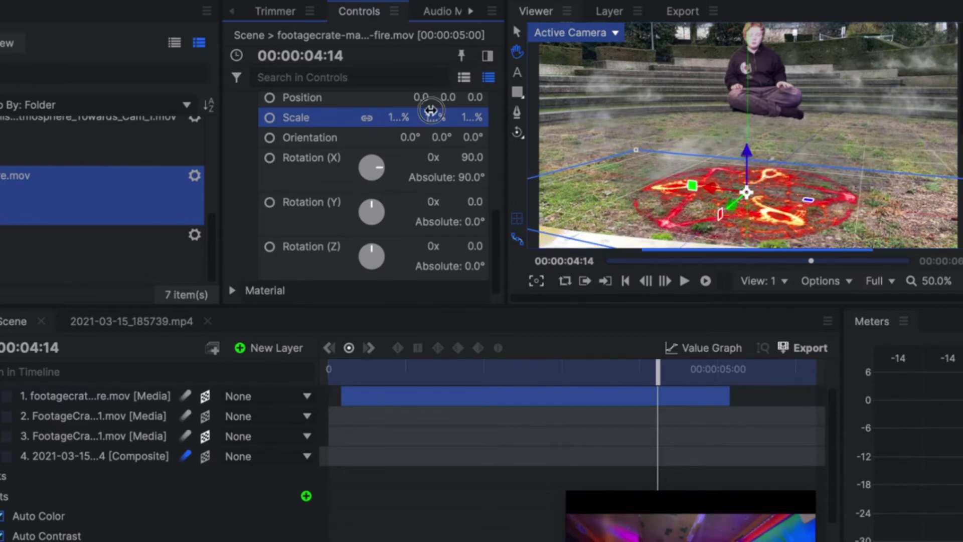
{"action": "left_click", "coordinate": [432, 117]}
{"action": "left_click", "coordinate": [562, 58]}
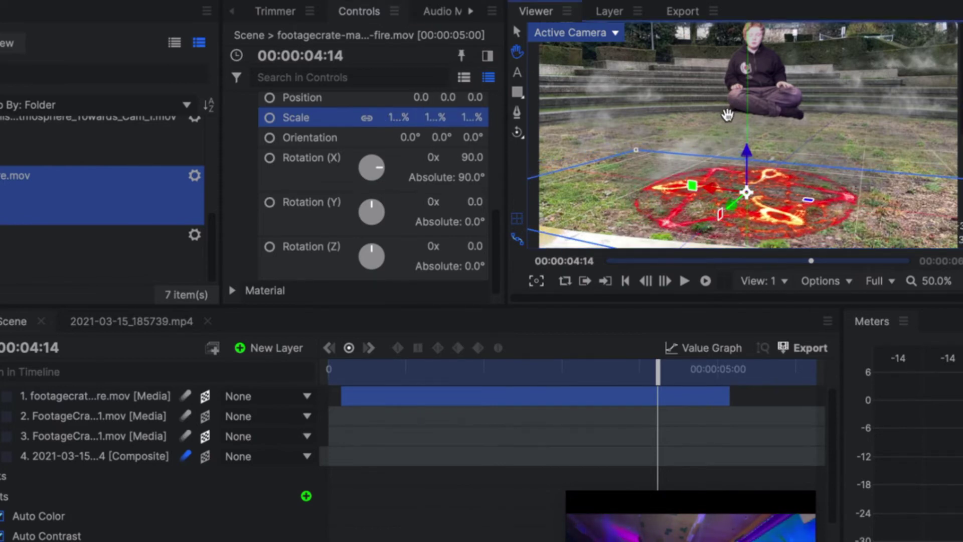
Step: Extend the magic circle layer to near the scene's end and set its opacity to 39%
{"action": "scroll", "coordinate": [421, 160], "scroll_direction": "down", "scroll_amount": 5}
{"action": "left_click", "coordinate": [366, 398]}
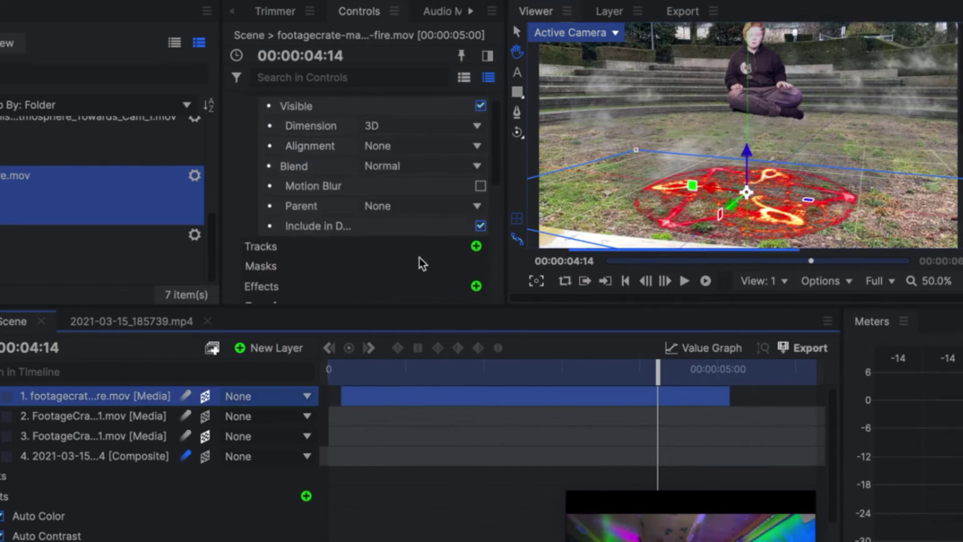
{"action": "scroll", "coordinate": [420, 263], "scroll_direction": "down", "scroll_amount": 2}
{"action": "left_click_drag", "start_coordinate": [397, 269], "coordinate": [363, 281]}
{"action": "left_click", "coordinate": [421, 329]}
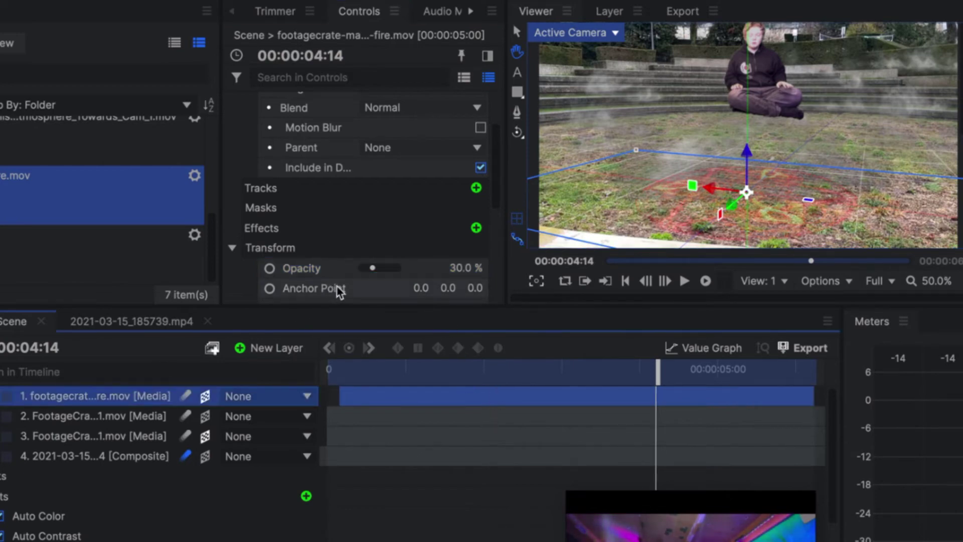
{"action": "left_click_drag", "start_coordinate": [373, 267], "coordinate": [376, 294]}
Step: Apply a Glow effect with an intensity of 0.1 to the magic circle layer and inspect the circle at 00:00:03:46
{"action": "left_click", "coordinate": [1, 396]}
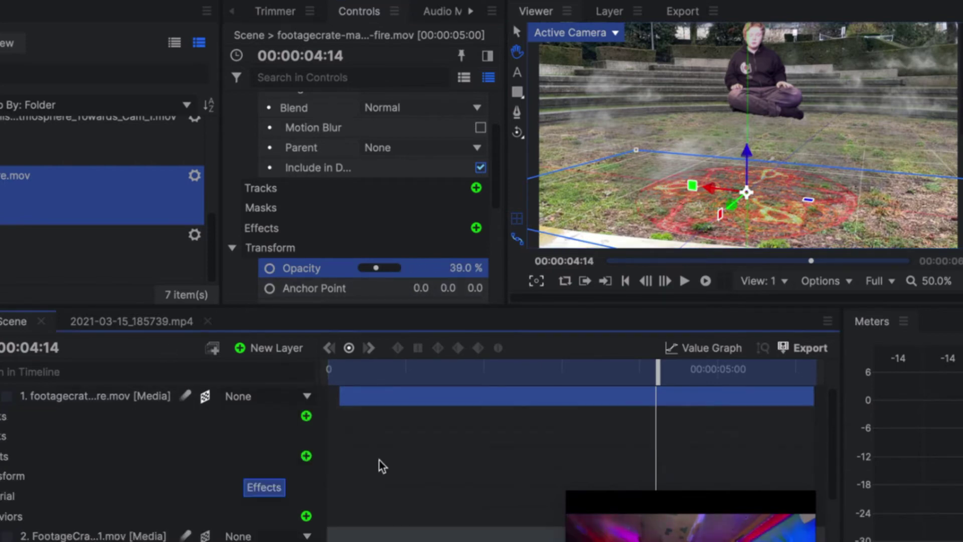
{"action": "left_click", "coordinate": [307, 456]}
{"action": "type", "text": "gl"}
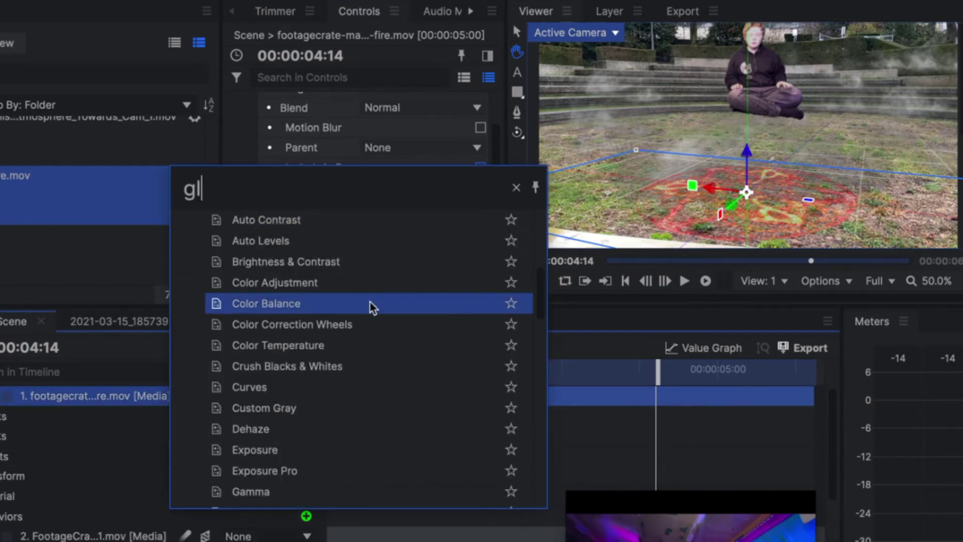
{"action": "key", "text": "Return"}
{"action": "left_click_drag", "start_coordinate": [302, 495], "coordinate": [270, 494]}
{"action": "scroll", "coordinate": [638, 208], "scroll_direction": "up", "scroll_amount": 2}
{"action": "scroll", "coordinate": [760, 210], "scroll_direction": "down", "scroll_amount": 4}
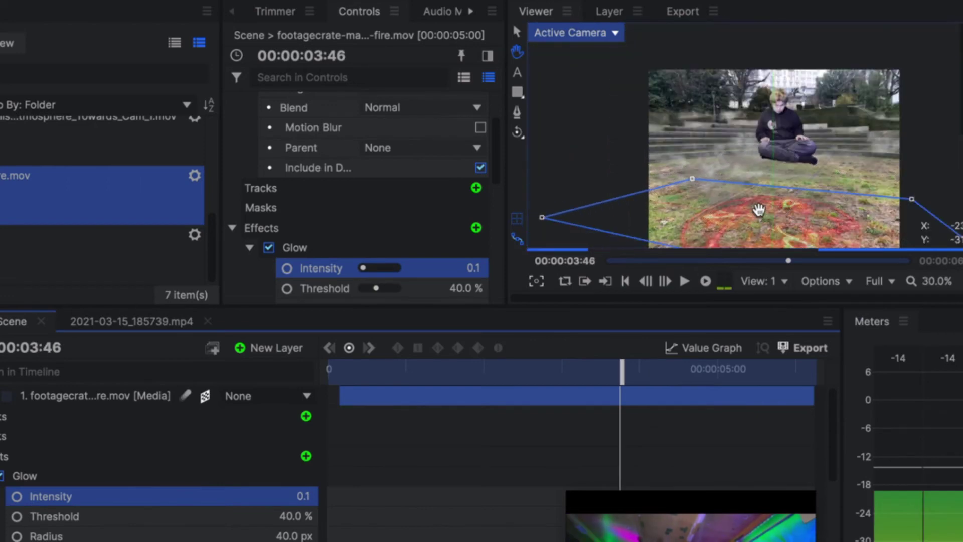
{"action": "scroll", "coordinate": [863, 172], "scroll_direction": "up", "scroll_amount": 2}
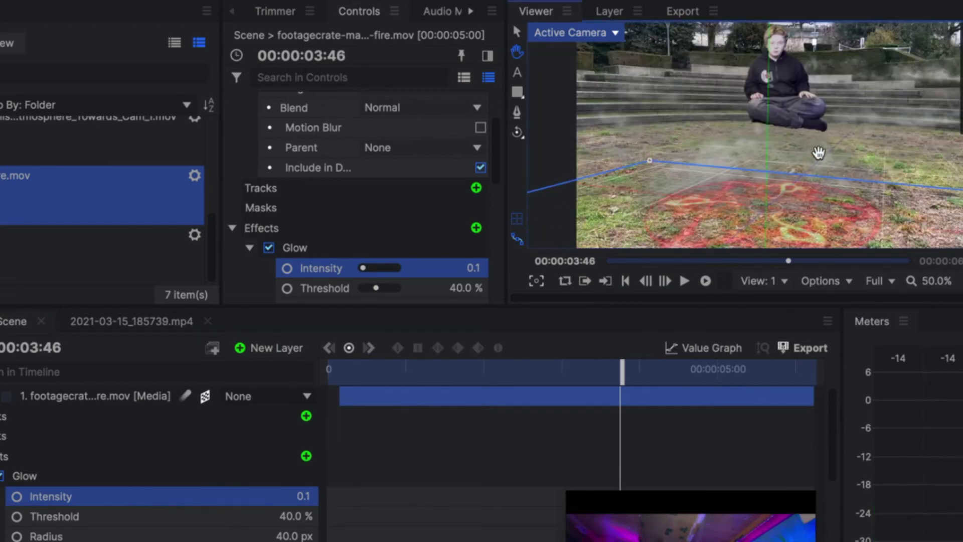
{"action": "left_click_drag", "start_coordinate": [819, 153], "coordinate": [806, 145]}
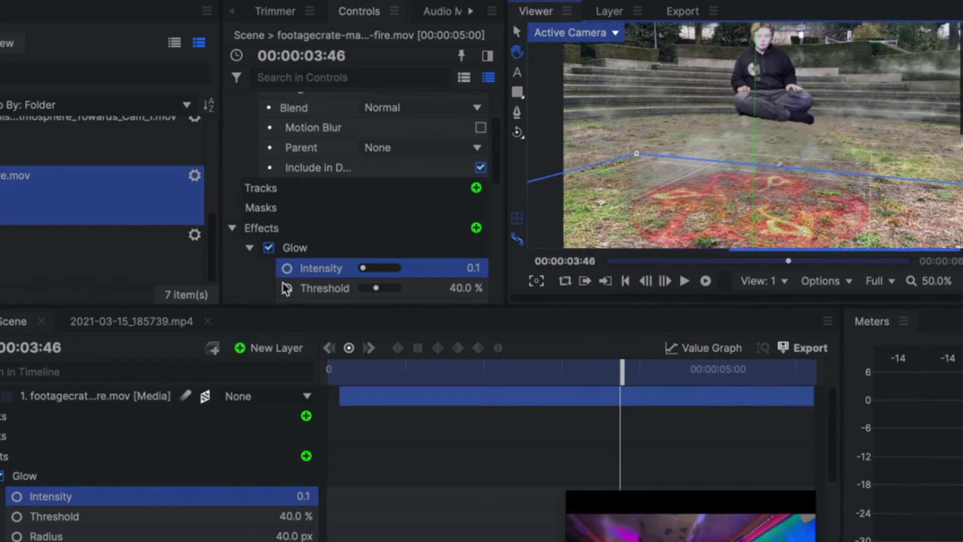
Step: Add footagecrate-rain2.mov at the top of the scene's layer stack and return the playhead to the start
{"action": "left_click", "coordinate": [24, 276]}
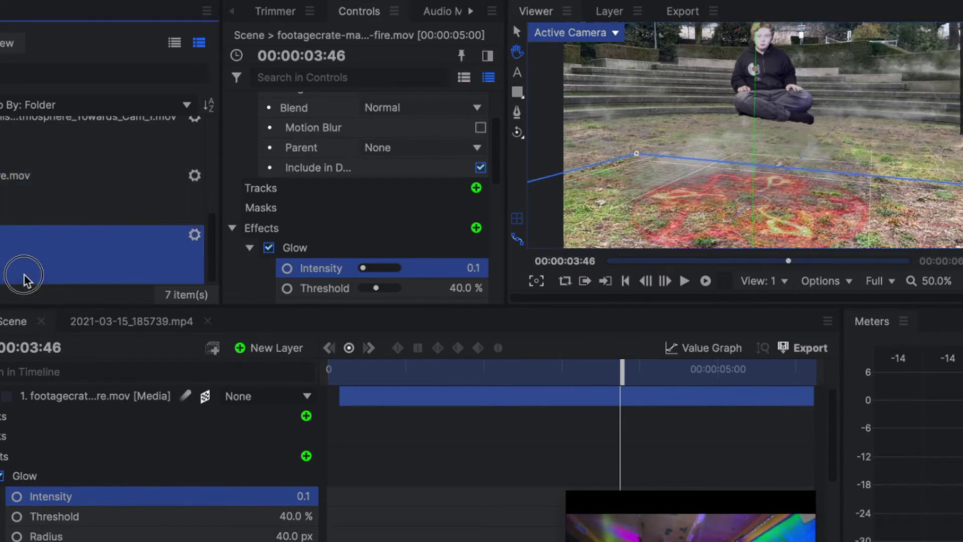
{"action": "left_click_drag", "start_coordinate": [24, 275], "coordinate": [85, 441]}
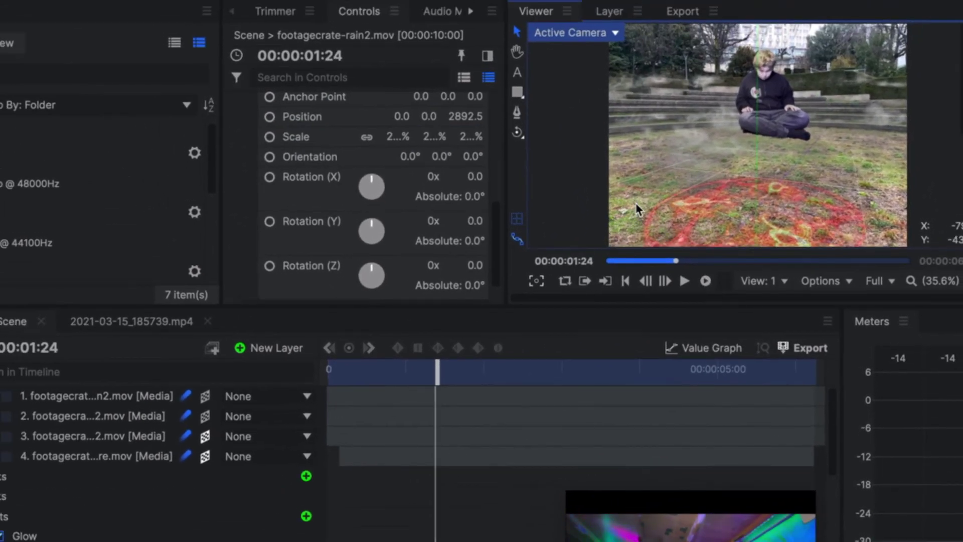
{"action": "left_click", "coordinate": [623, 261]}
{"action": "left_click_drag", "start_coordinate": [623, 264], "coordinate": [522, 273]}
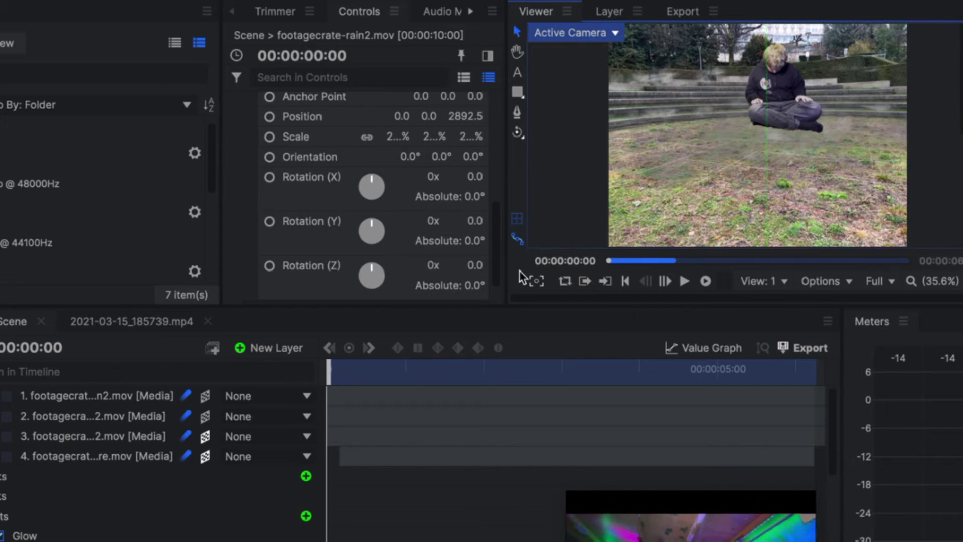
Step: Preview the rain over the scene and make a new composite shot from the Scene composite
{"action": "key", "text": "space"}
{"action": "mouse_move", "coordinate": [628, 265]}
{"action": "left_mouse_down"}
{"action": "mouse_move", "coordinate": [595, 262]}
{"action": "mouse_move", "coordinate": [631, 263]}
{"action": "left_mouse_up"}
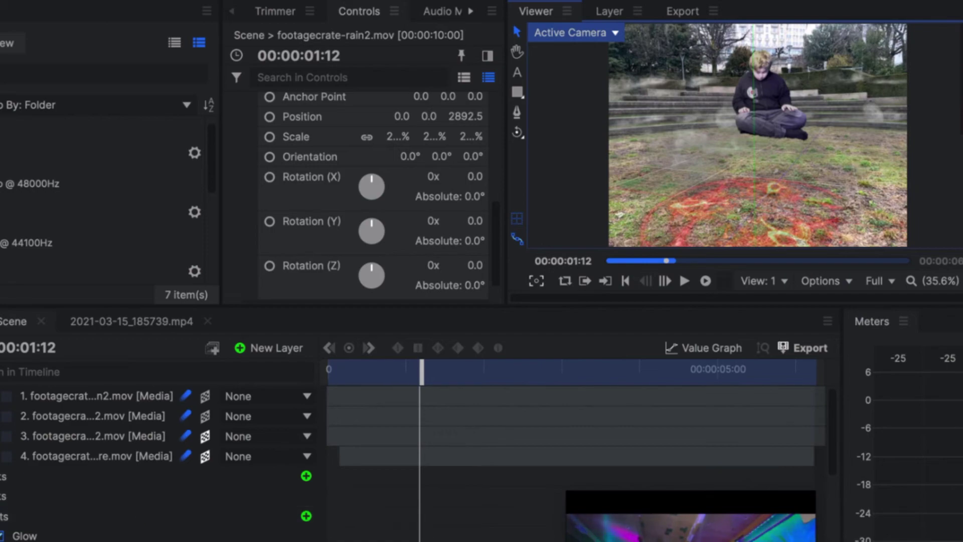
{"action": "scroll", "coordinate": [101, 195], "scroll_direction": "down", "scroll_amount": 1}
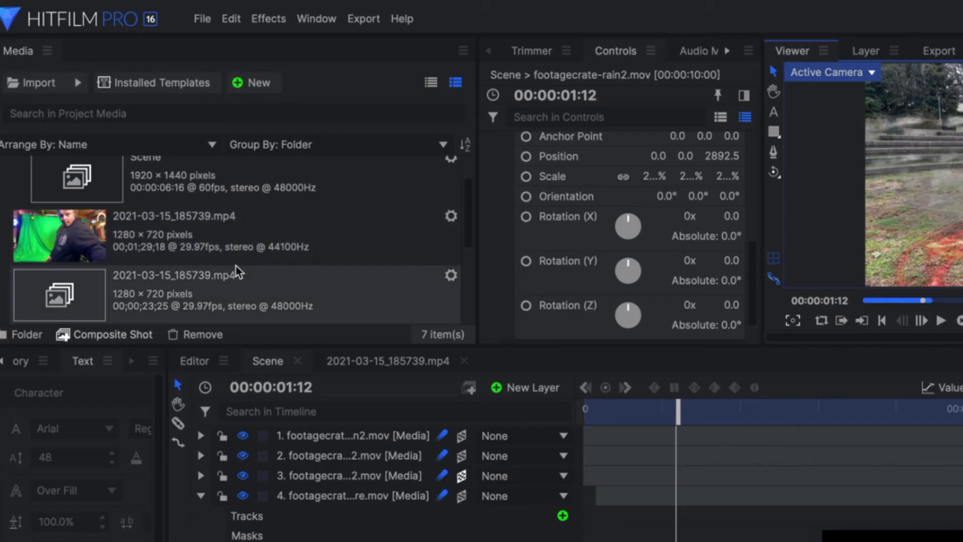
{"action": "right_click", "coordinate": [236, 181]}
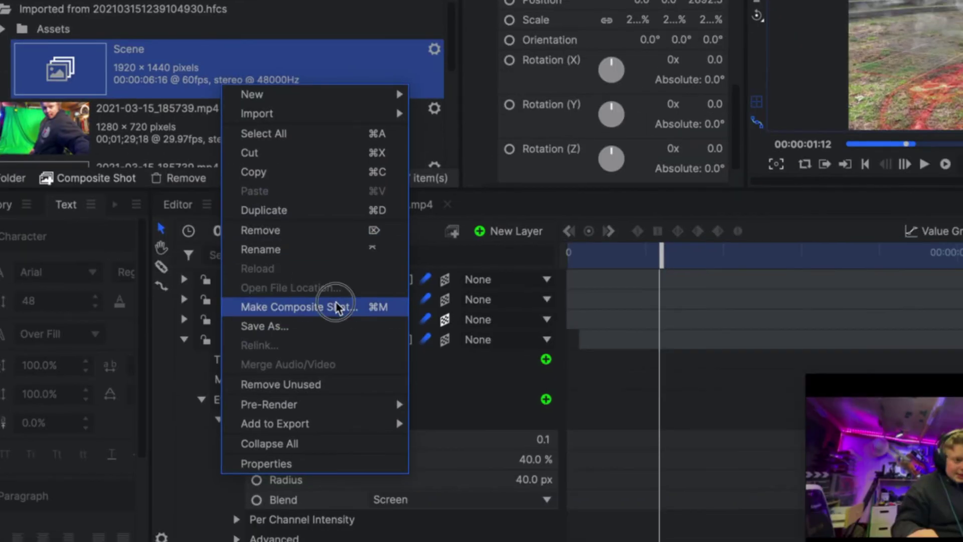
{"action": "left_click", "coordinate": [322, 462]}
{"action": "key", "text": "Return"}
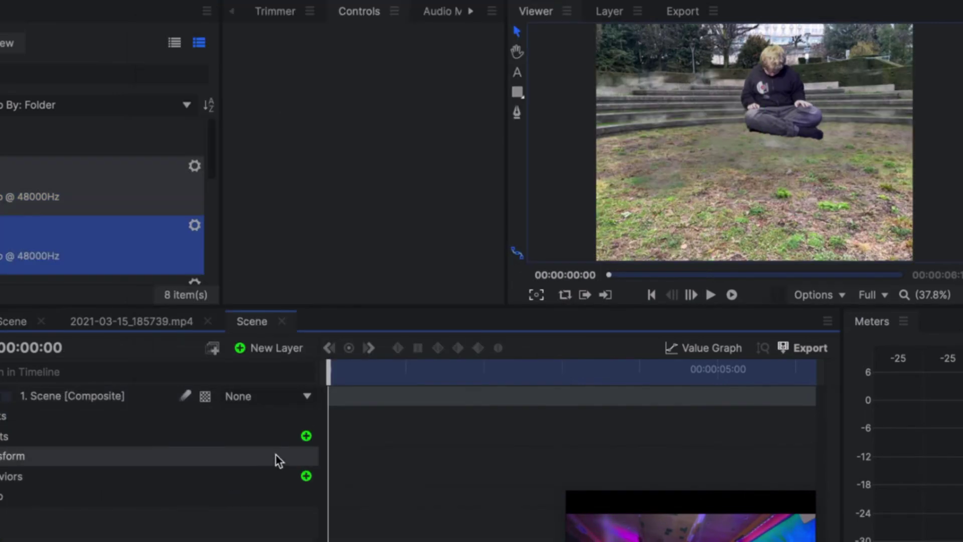
Step: Add the Exposure Pro effect to the nested Scene layer
{"action": "left_click", "coordinate": [305, 436]}
{"action": "type", "text": "expos"}
{"action": "left_click", "coordinate": [248, 242]}
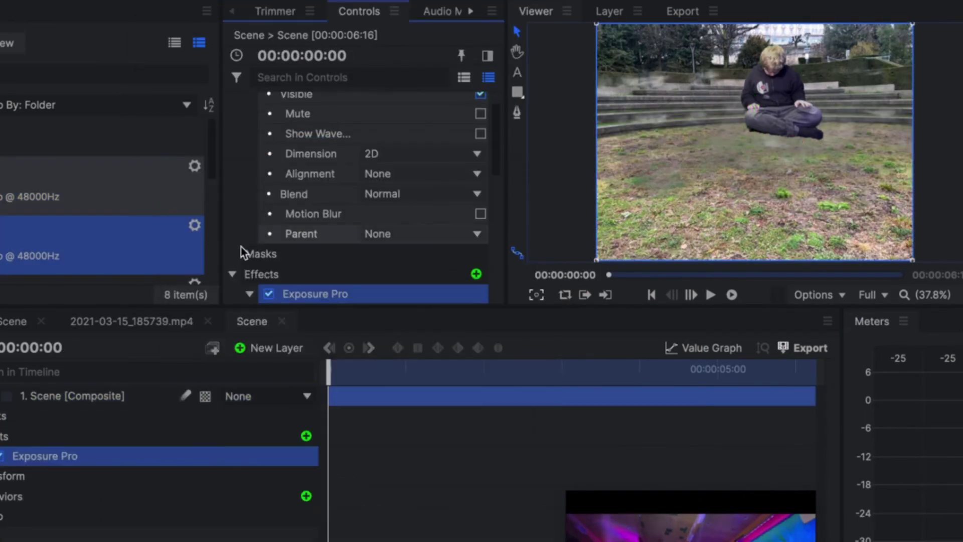
Step: Set Exposure Pro to exposure -1.5 EV, contrast 29, shadows -23 and saturation -22
{"action": "left_click_drag", "start_coordinate": [296, 476], "coordinate": [312, 477]}
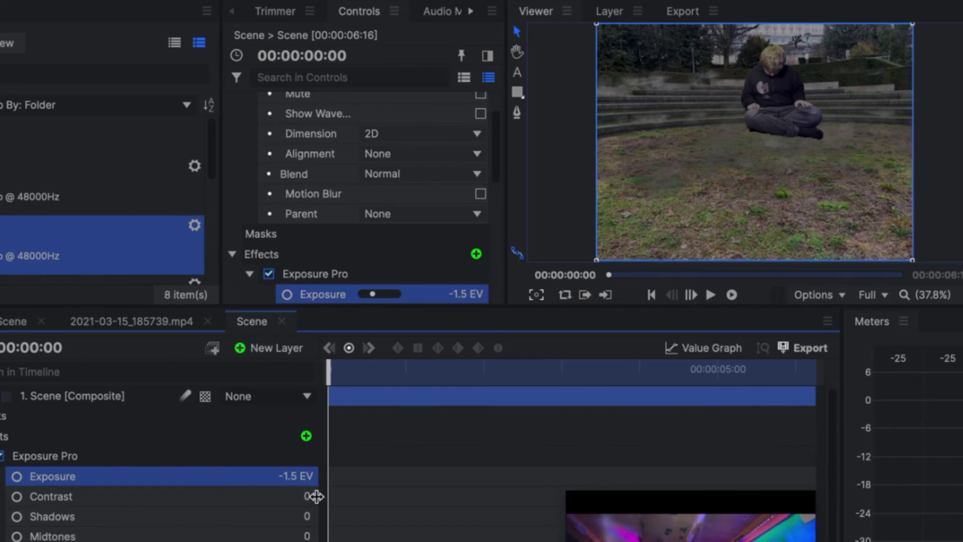
{"action": "left_click_drag", "start_coordinate": [305, 496], "coordinate": [312, 496]}
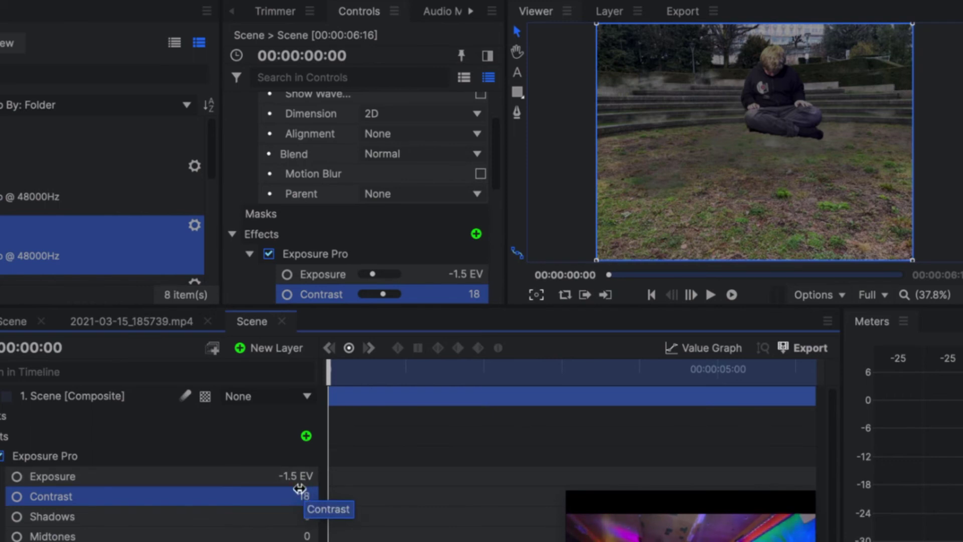
{"action": "mouse_move", "coordinate": [257, 496]}
{"action": "left_mouse_down"}
{"action": "mouse_move", "coordinate": [237, 517]}
{"action": "mouse_move", "coordinate": [252, 505]}
{"action": "left_mouse_up"}
{"action": "scroll", "coordinate": [252, 506], "scroll_direction": "down", "scroll_amount": 1}
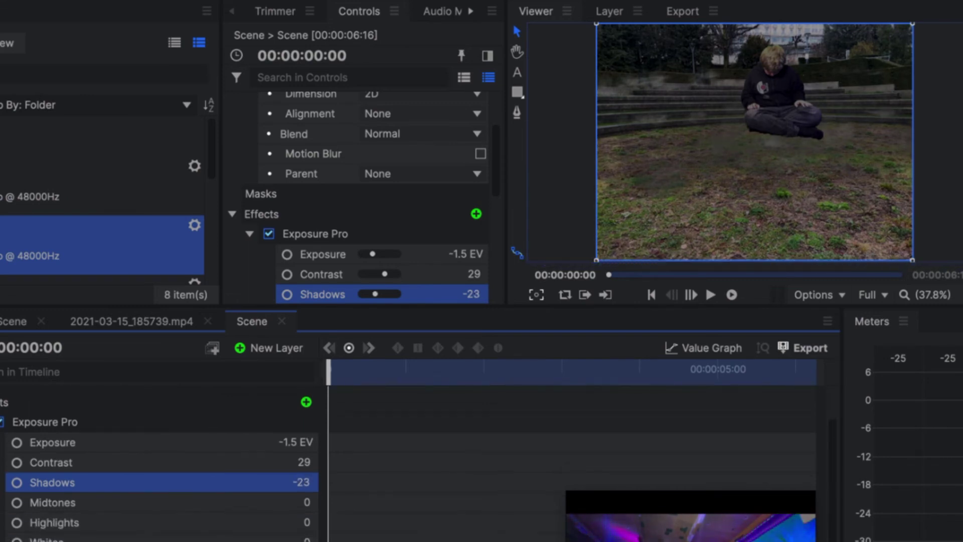
{"action": "left_click", "coordinate": [325, 294]}
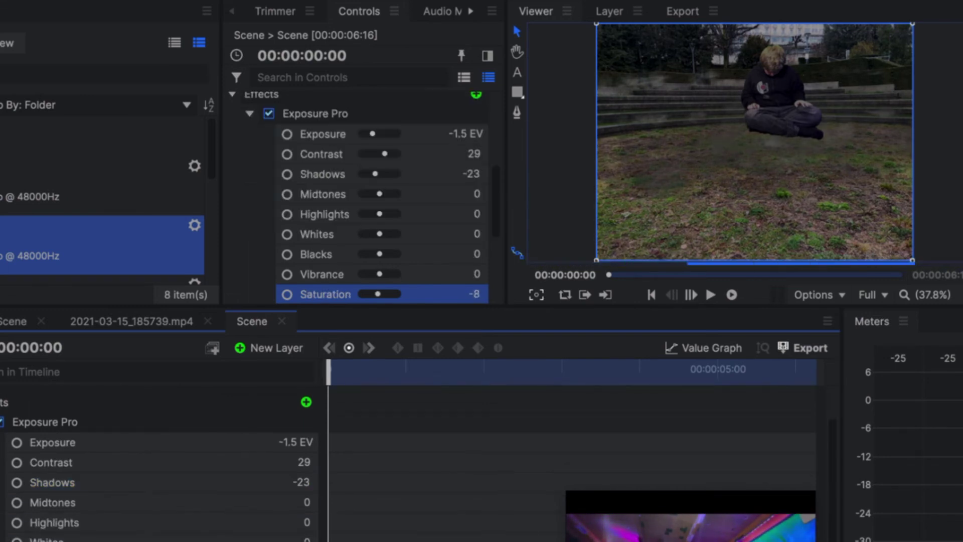
Step: Find the colour correction effects and add YUV Color Correction to the nested Scene layer
{"action": "scroll", "coordinate": [301, 436], "scroll_direction": "up", "scroll_amount": 2}
{"action": "left_click", "coordinate": [313, 439]}
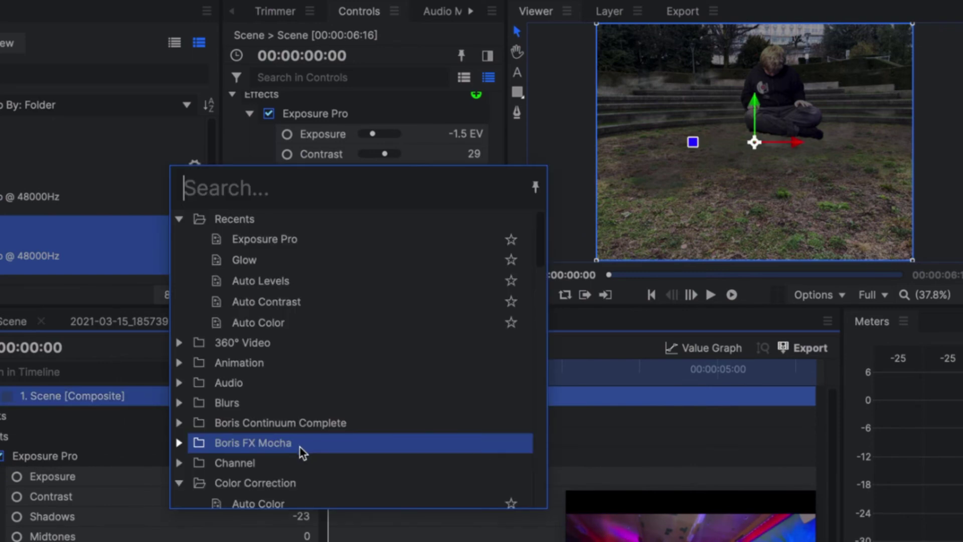
{"action": "type", "text": "color co"}
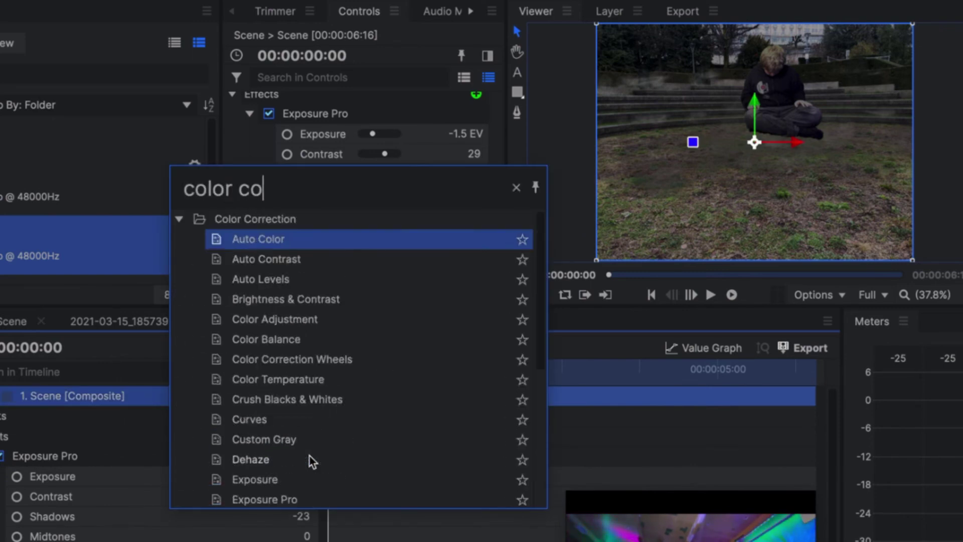
{"action": "scroll", "coordinate": [356, 431], "scroll_direction": "down", "scroll_amount": 5}
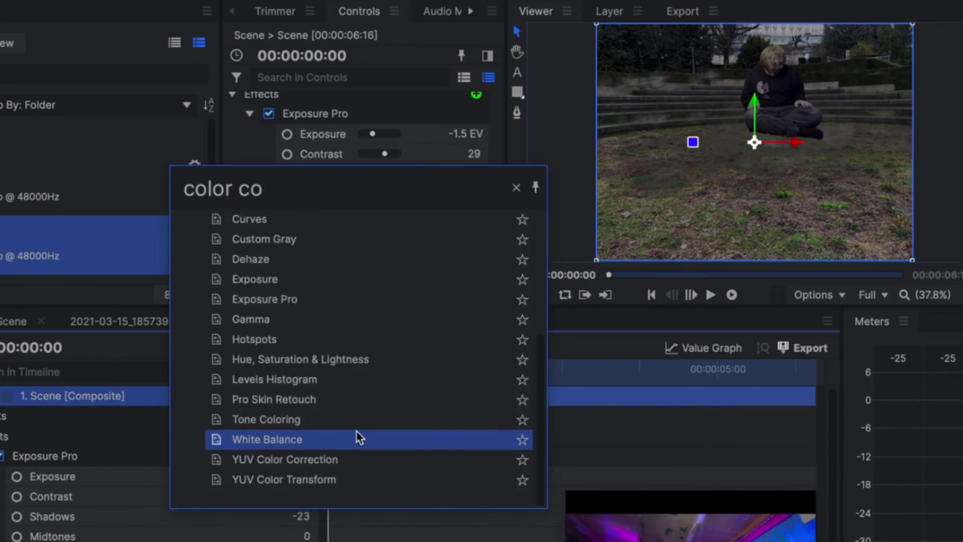
{"action": "double_click", "coordinate": [376, 461]}
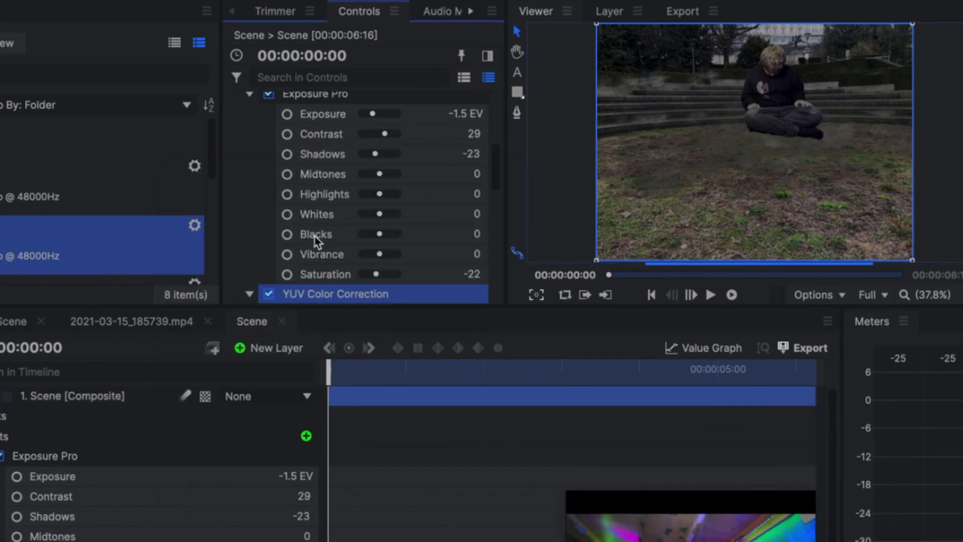
Step: Grade the scene to a dark teal look with the YUV Color Correction wheels and scrub through the result
{"action": "scroll", "coordinate": [298, 251], "scroll_direction": "down", "scroll_amount": 5}
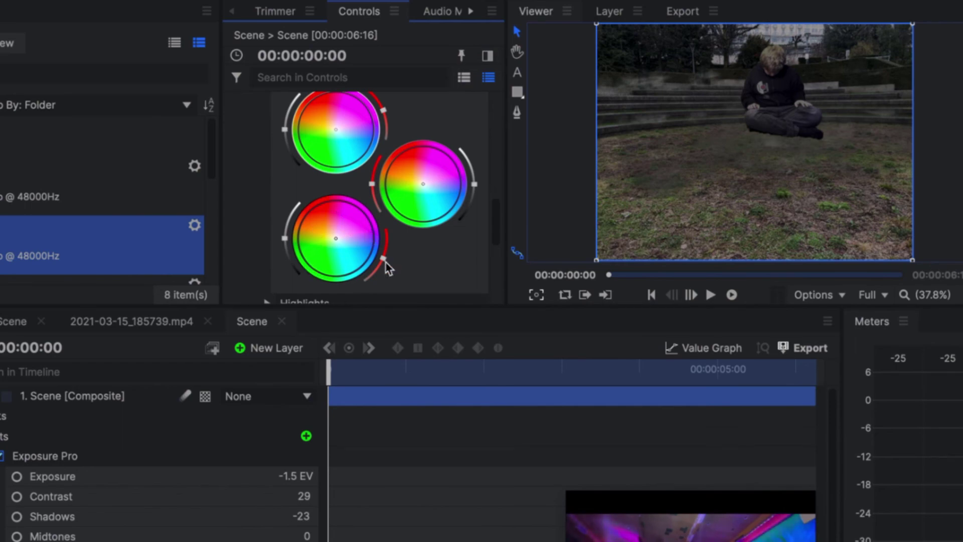
{"action": "scroll", "coordinate": [382, 267], "scroll_direction": "up", "scroll_amount": 1}
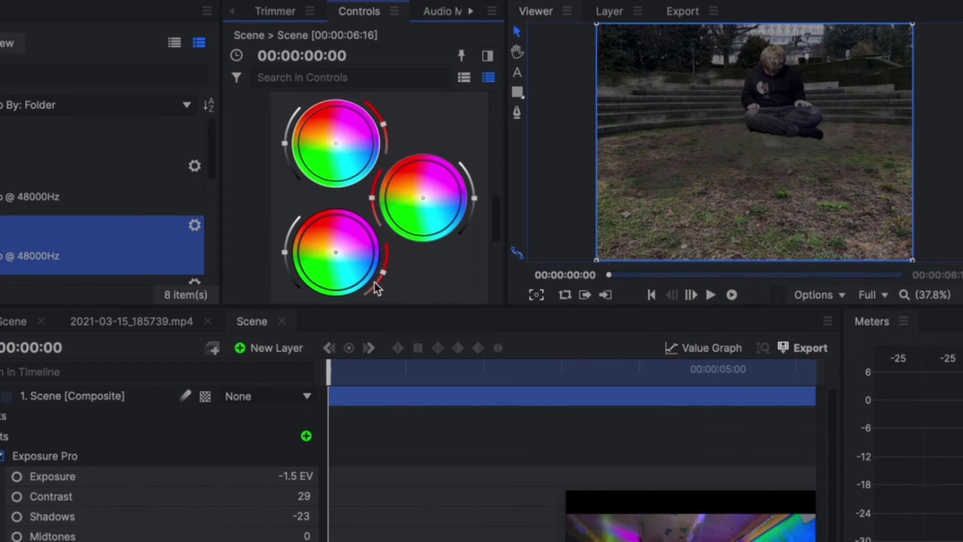
{"action": "left_click_drag", "start_coordinate": [336, 144], "coordinate": [328, 159]}
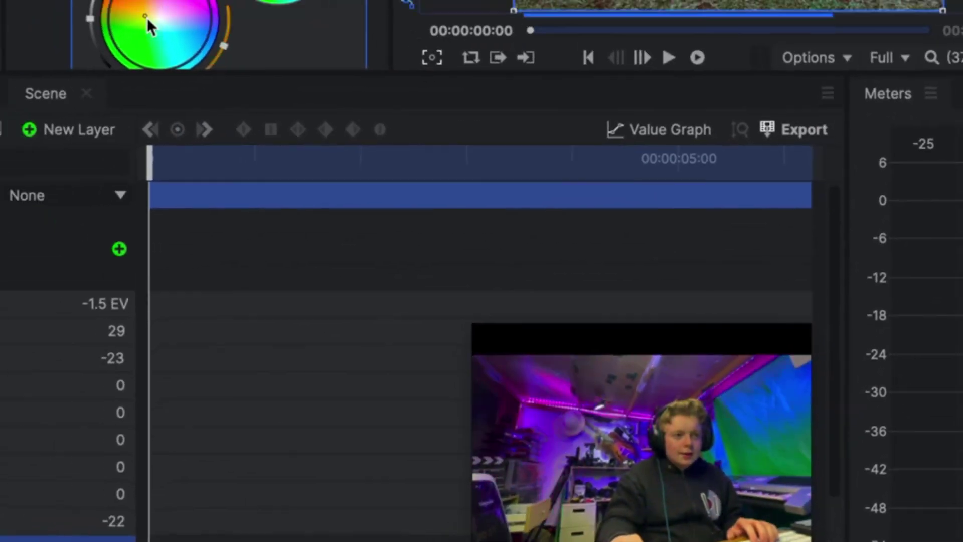
{"action": "left_click_drag", "start_coordinate": [531, 30], "coordinate": [754, 31]}
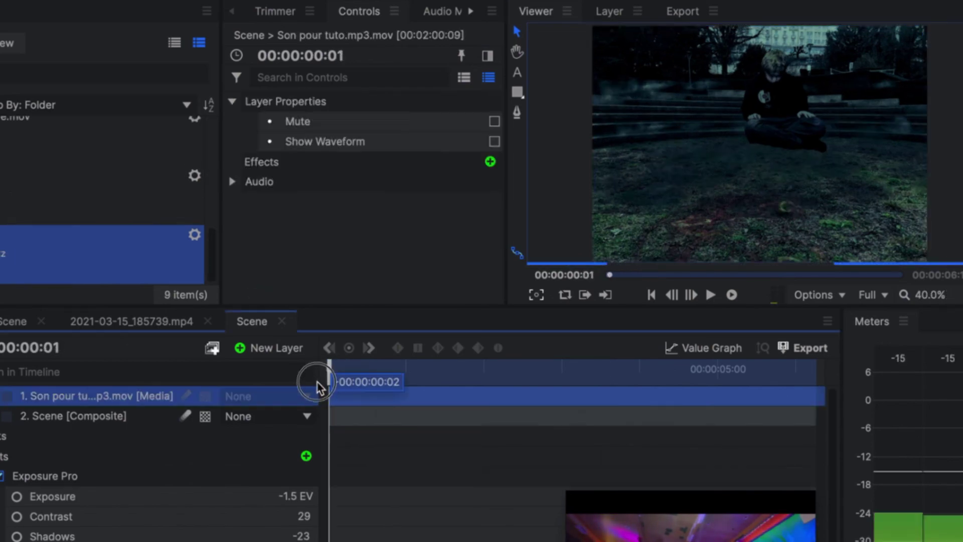
Step: Play the graded composite with the Son pour tuto soundtrack from start to end and return the playhead to the start
{"action": "left_click_drag", "start_coordinate": [318, 381], "coordinate": [304, 384]}
{"action": "key", "text": "space"}
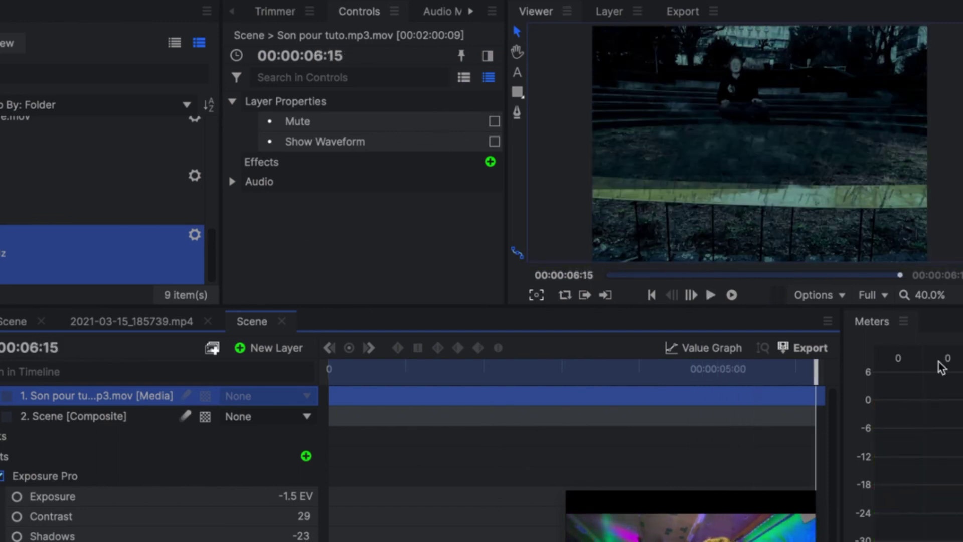
{"action": "left_click_drag", "start_coordinate": [453, 369], "coordinate": [331, 432]}
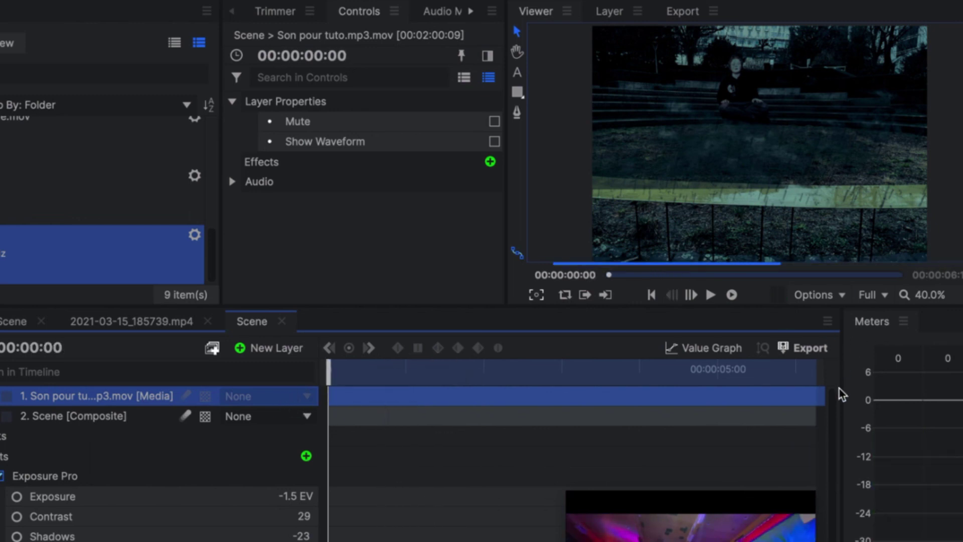
Step: Export the finished composite shot to a file
{"action": "left_click", "coordinate": [805, 351]}
{"action": "left_click", "coordinate": [802, 366]}
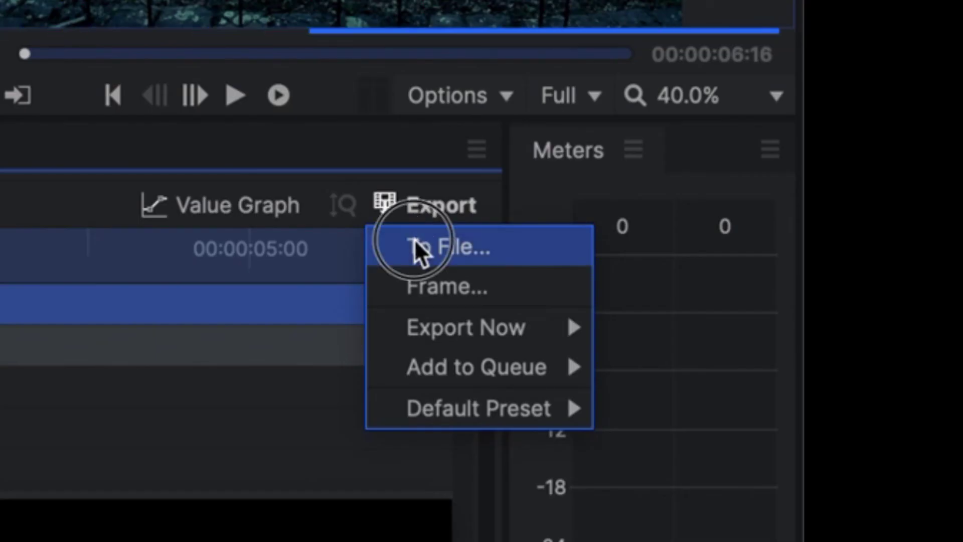